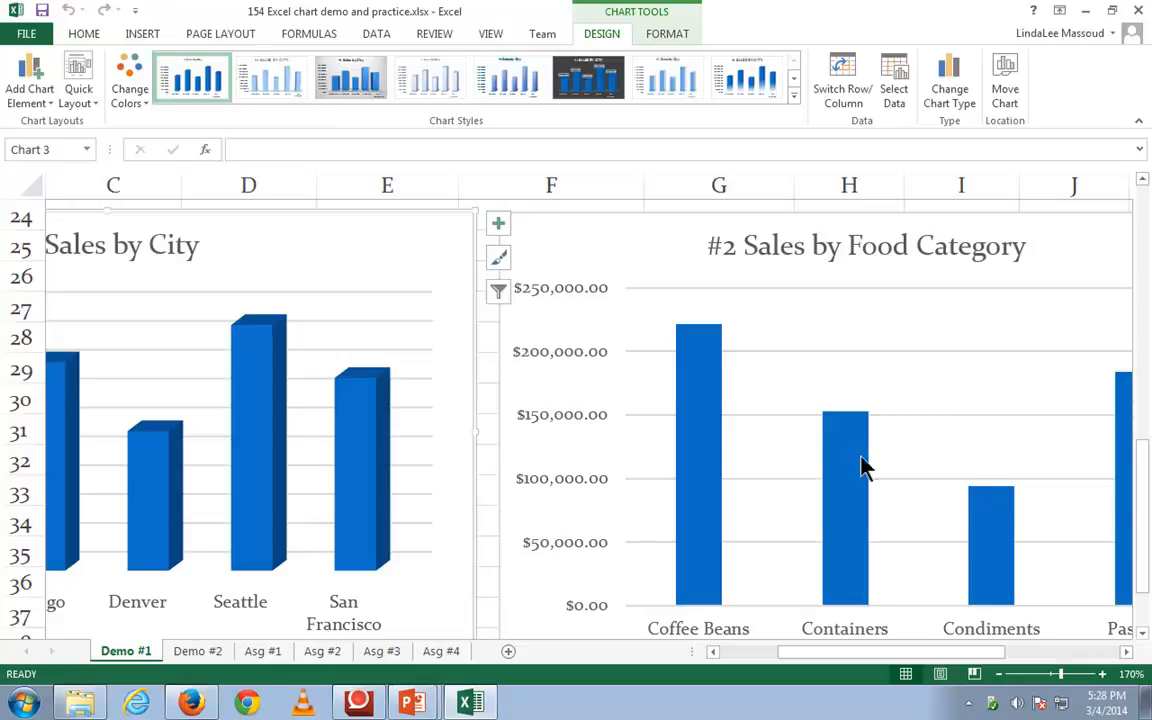
Select the city heading row A3:F3 together with the Coffee Beans row A4:F4
scroll(998, 458, "up", 3)
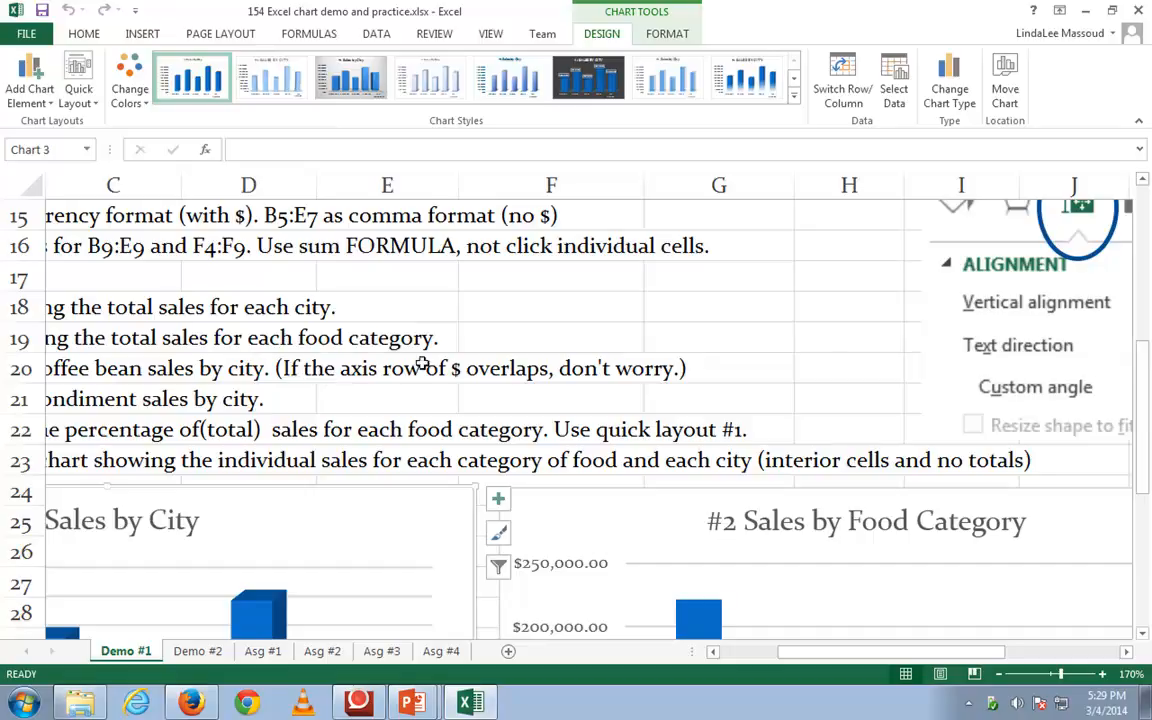
scroll(436, 368, "down", 1)
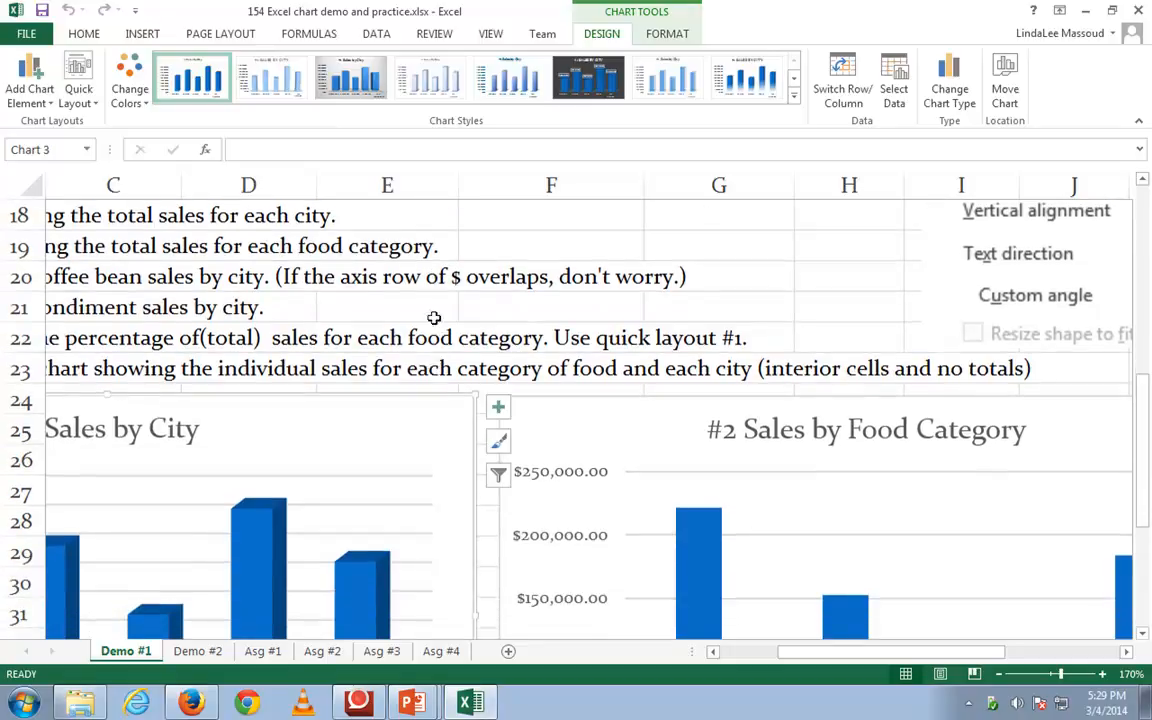
scroll(430, 308, "up", 6)
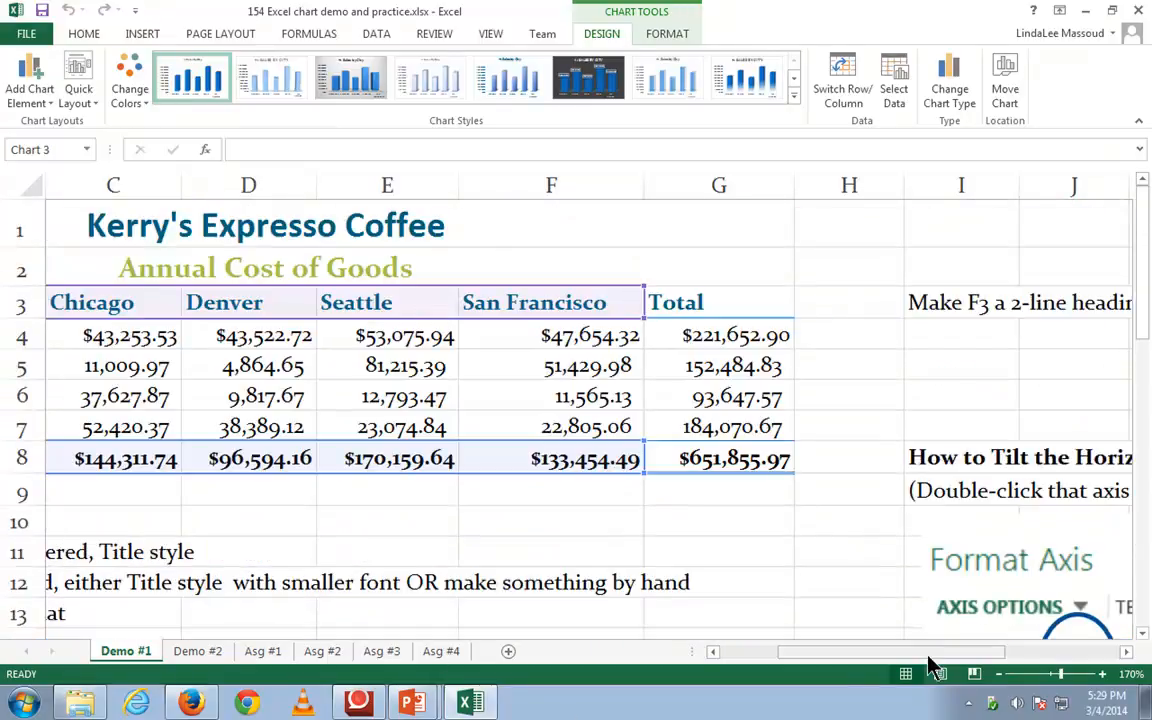
left_click_drag(932, 662, 860, 666)
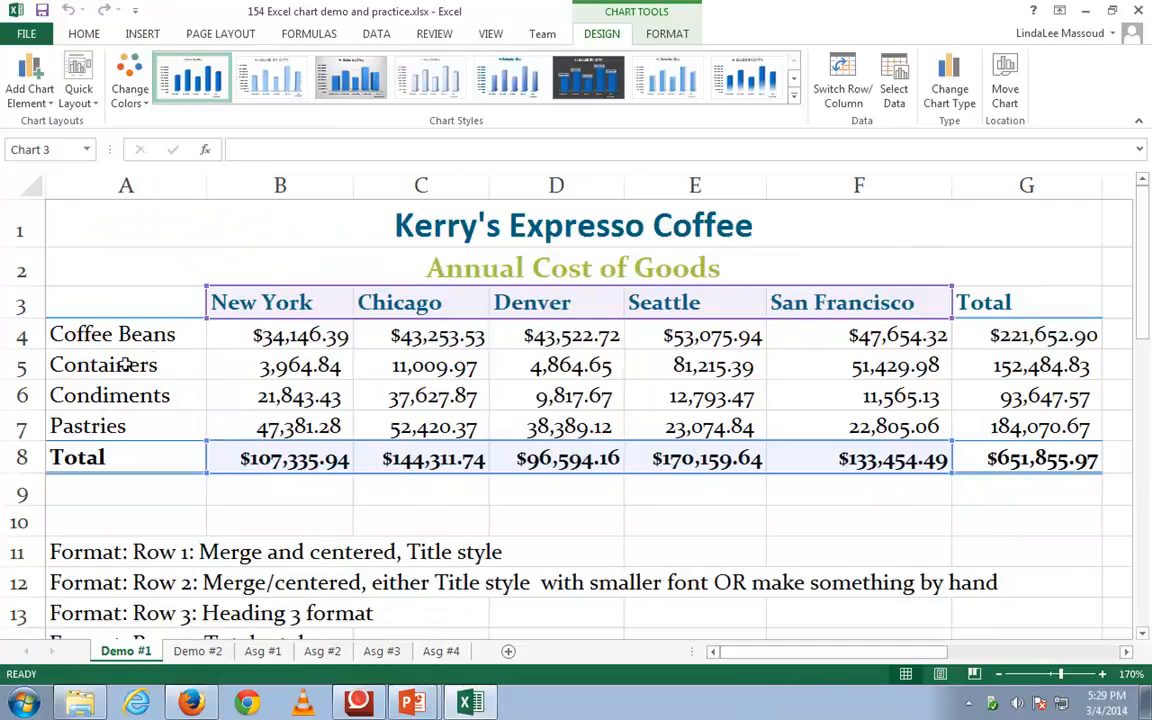
left_click(101, 336)
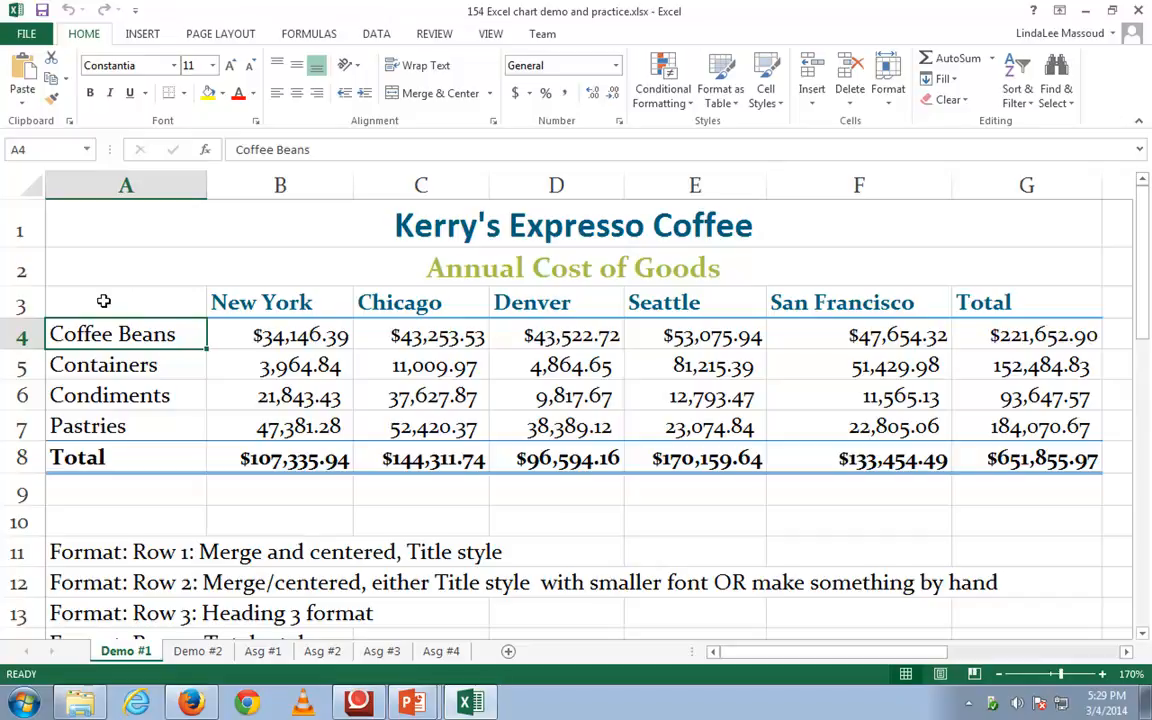
left_click_drag(103, 301, 812, 301)
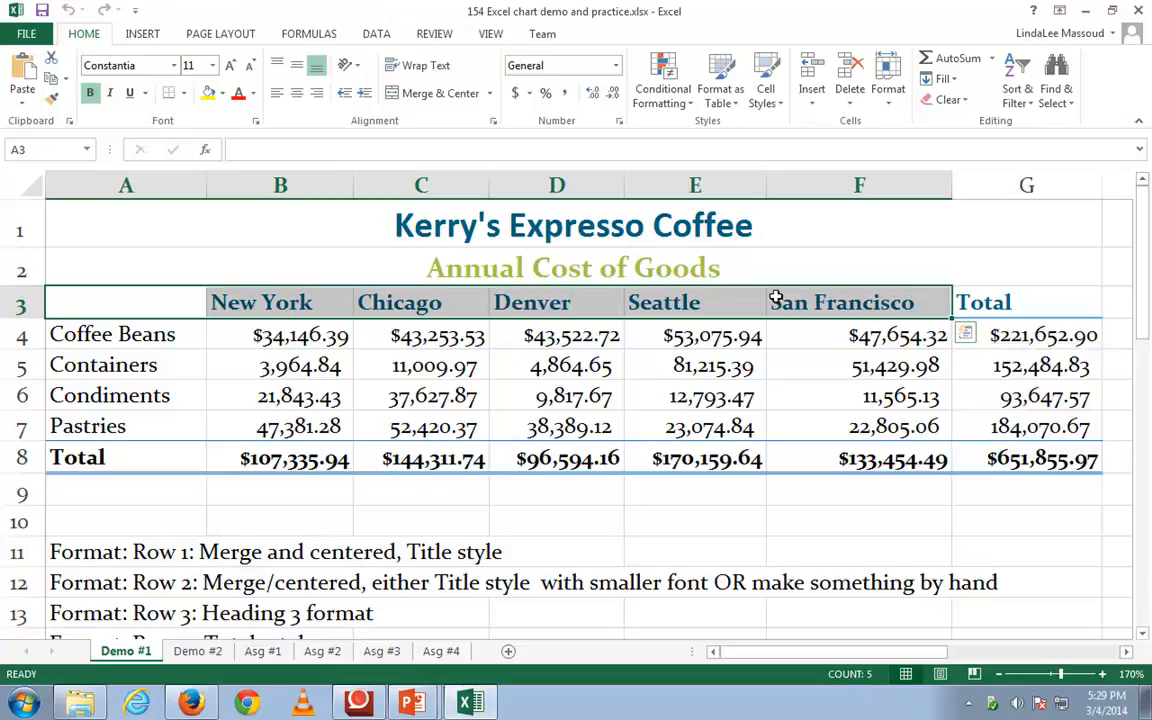
left_click(97, 335)
left_click_drag(97, 335, 808, 341)
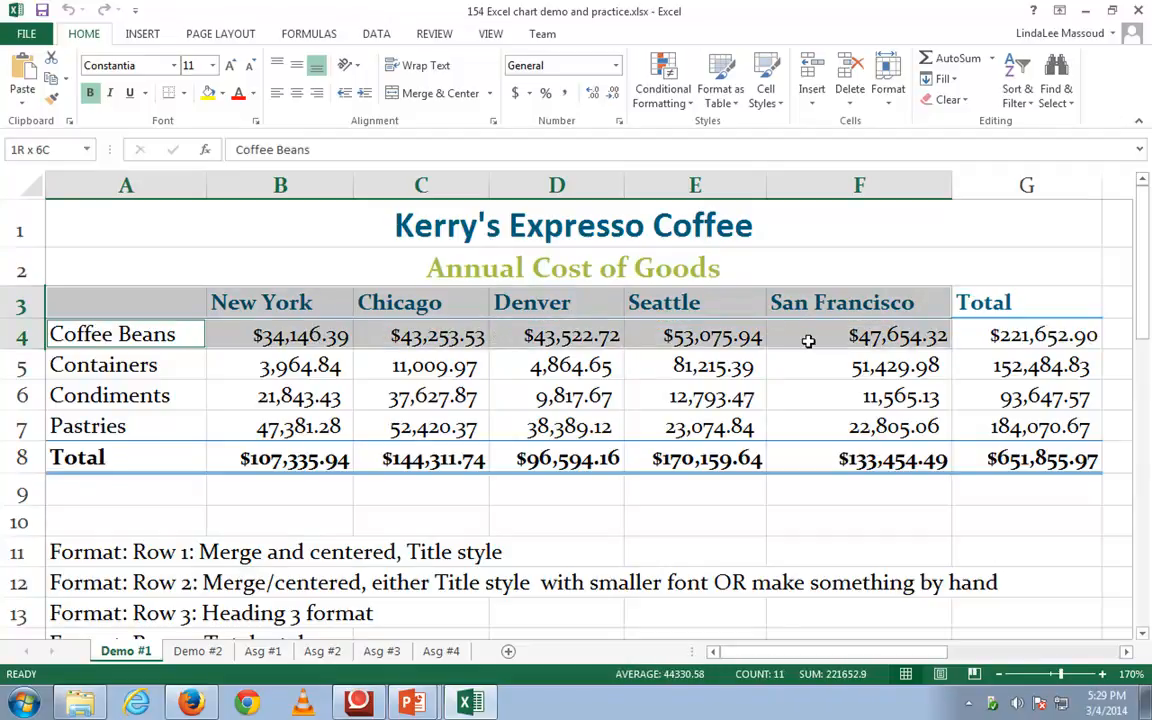
left_click_drag(808, 341, 808, 341)
Insert a 3-D clustered bar chart from the city headings A3:F3 and the Condiments row A6:F6
left_click(118, 308)
left_click_drag(118, 308, 822, 300)
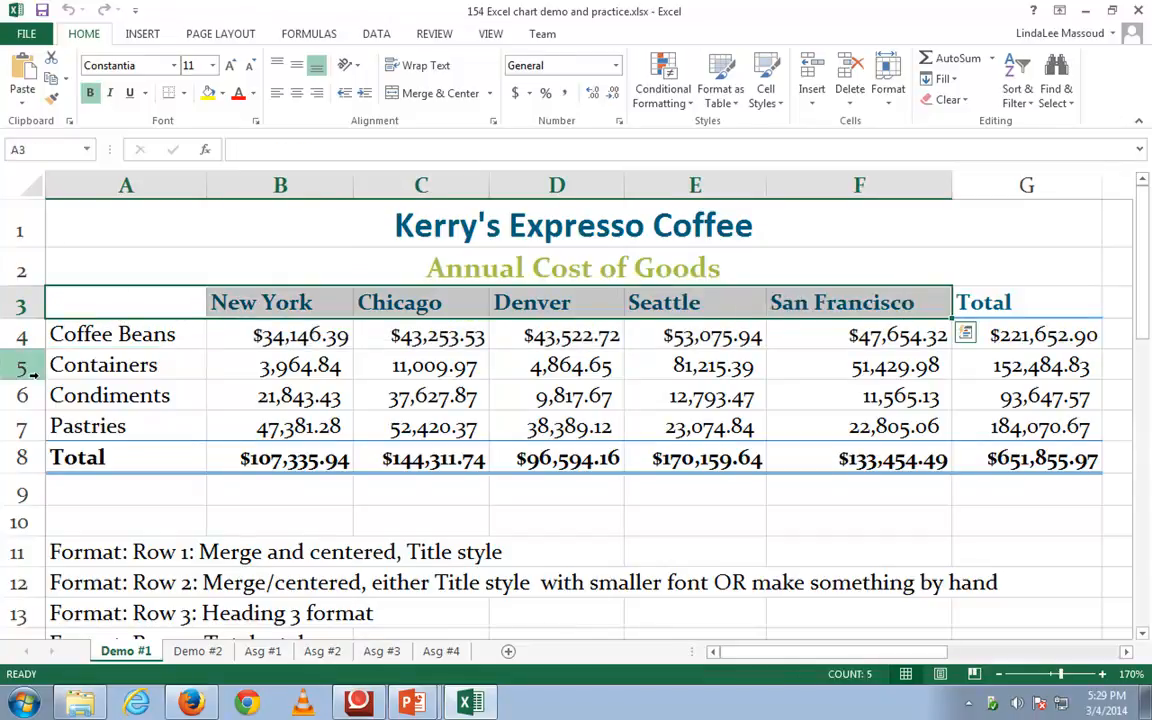
left_click_drag(100, 396, 800, 398)
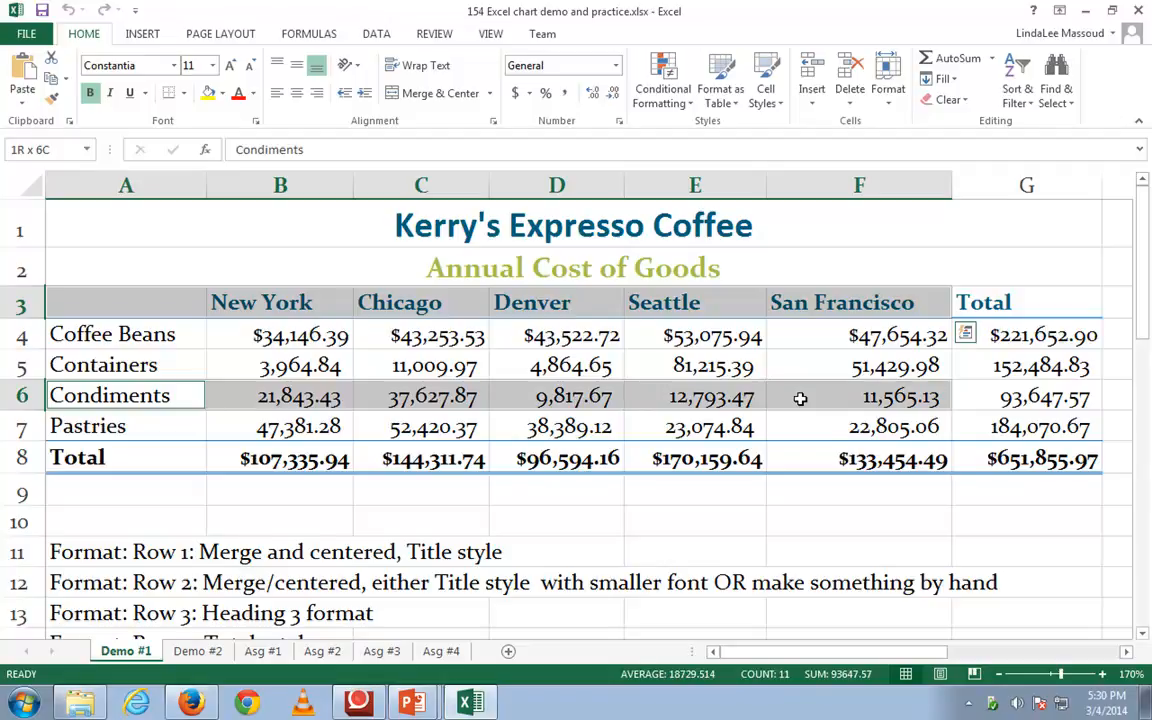
left_click_drag(800, 398, 800, 398)
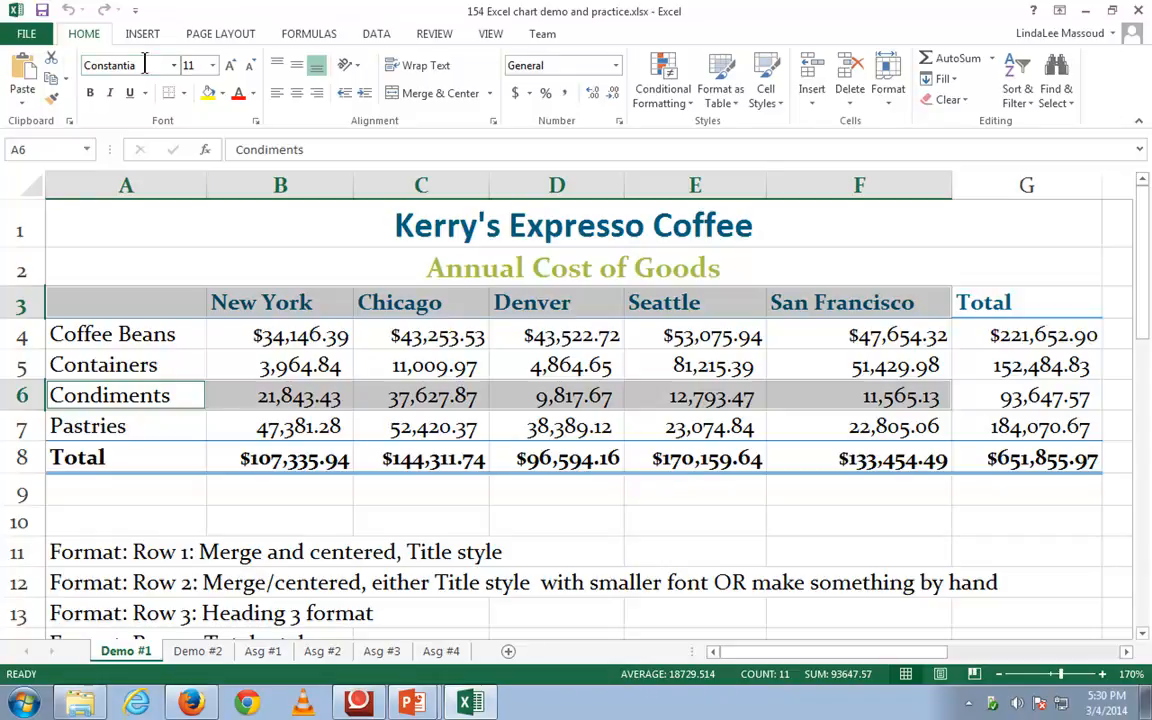
left_click(139, 38)
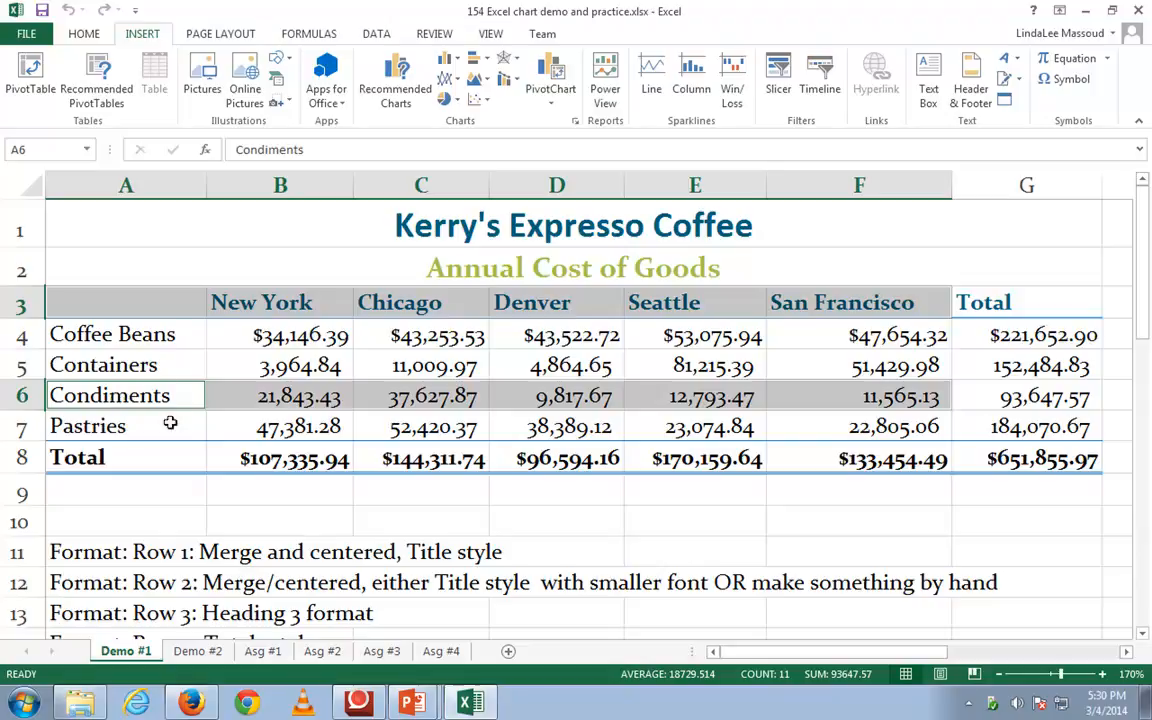
left_click(485, 63)
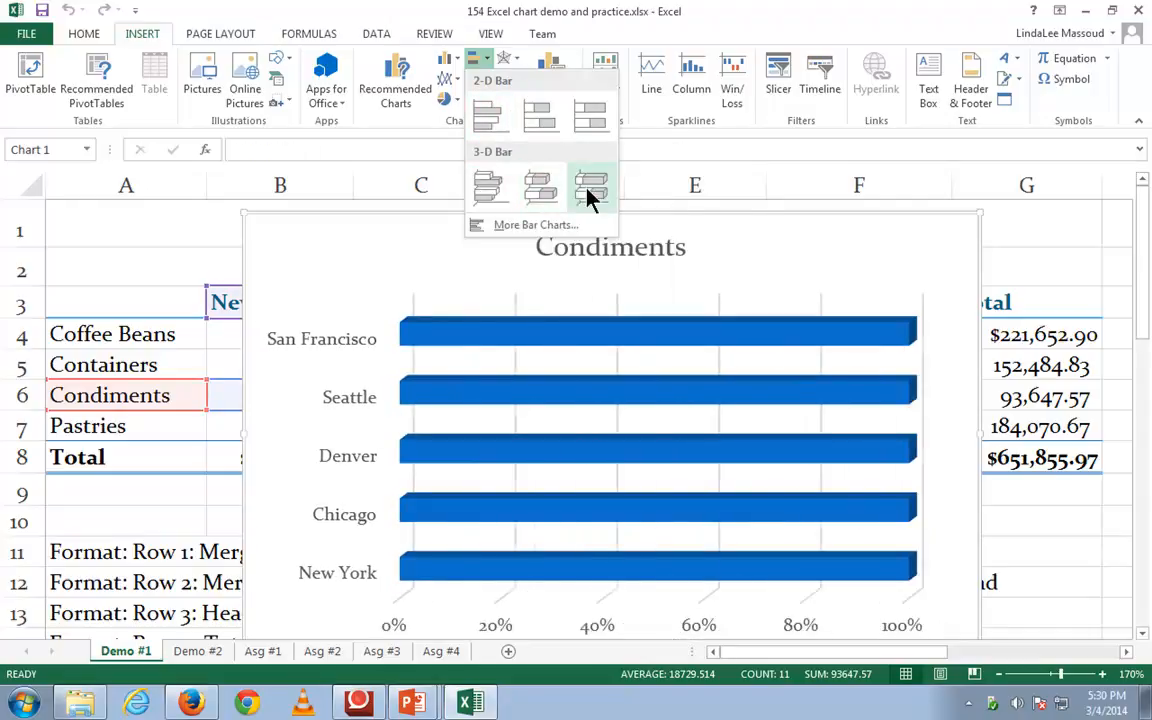
left_click(487, 190)
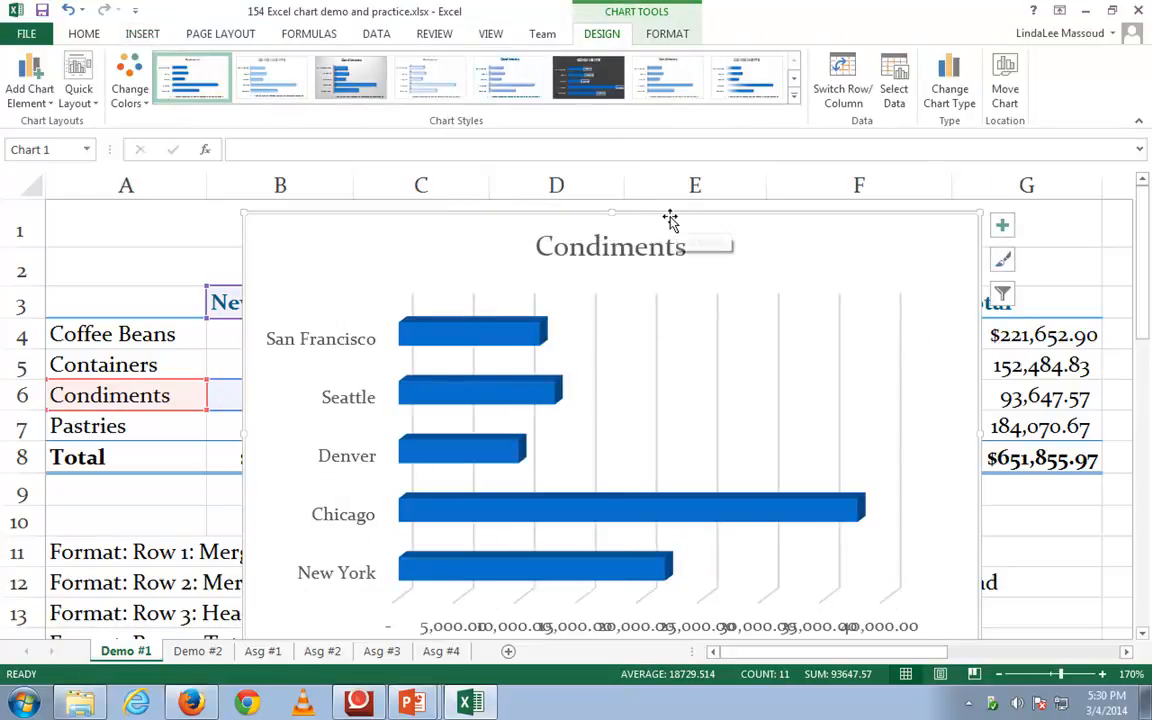
Move the Condiments bar chart directly below the #1 Sales by City chart, starting at row 39
left_click_drag(673, 216, 471, 638)
scroll(460, 632, "down", 4)
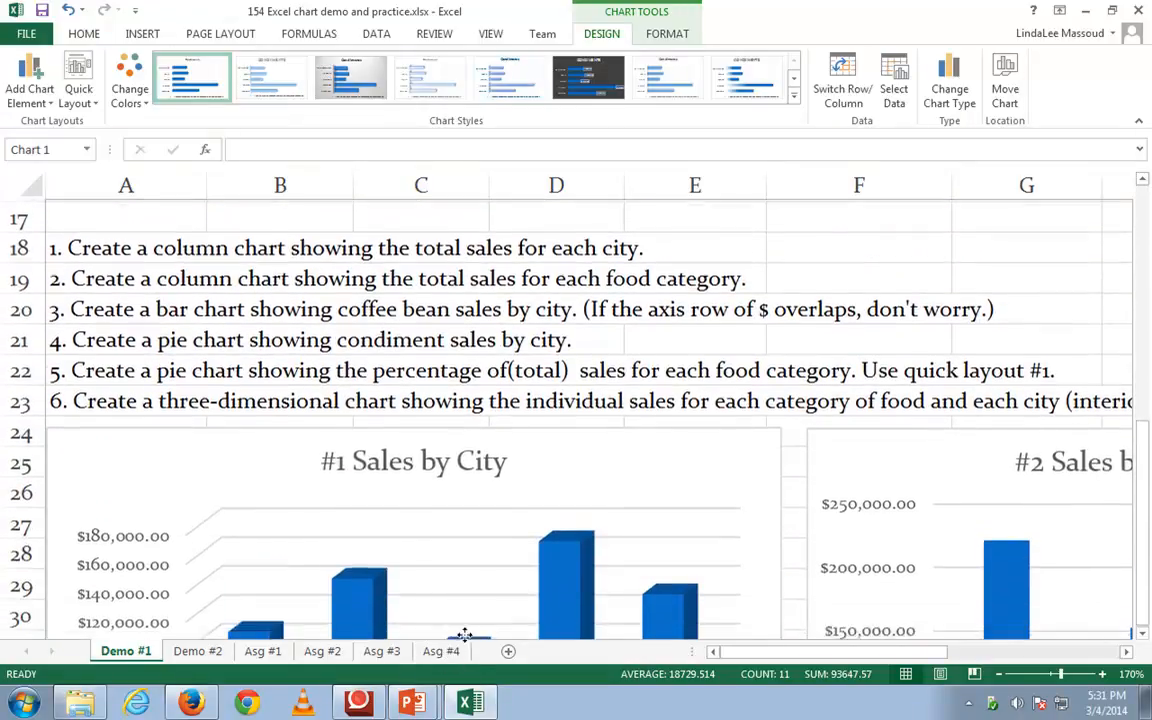
scroll(445, 627, "down", 2)
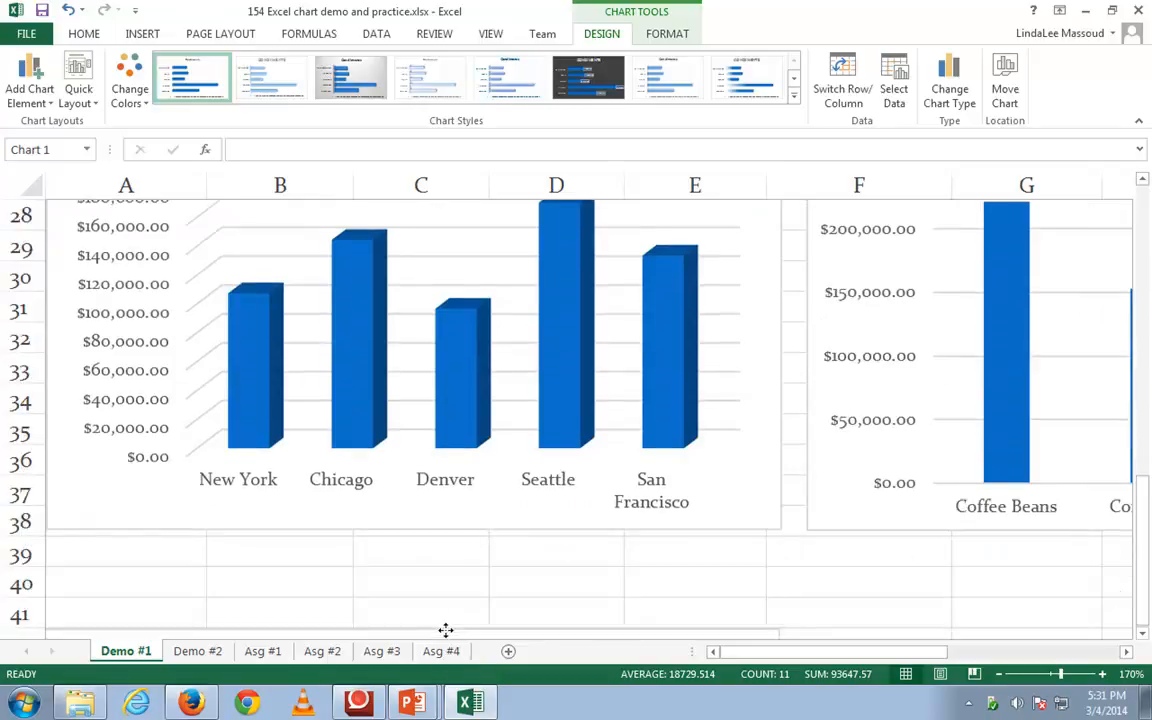
mouse_move(433, 493)
left_mouse_down()
mouse_move(447, 455)
mouse_move(440, 465)
left_mouse_up()
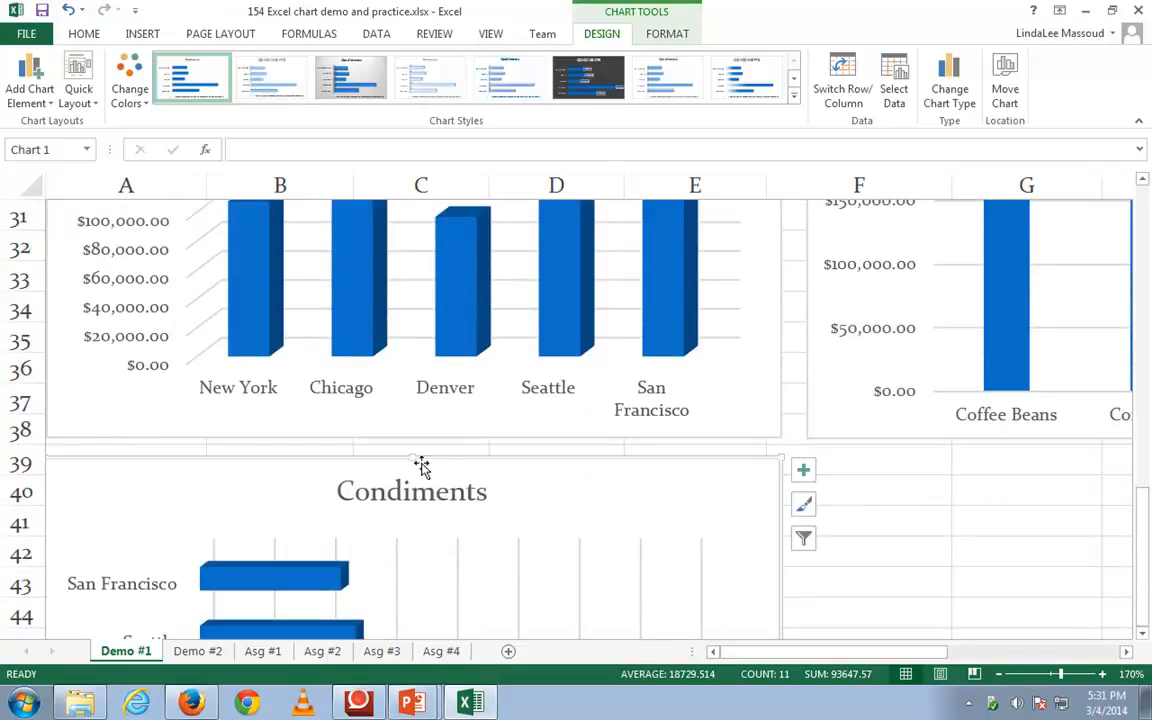
Change the bar chart's title to "#3 Condiments by City"
double_click(397, 500)
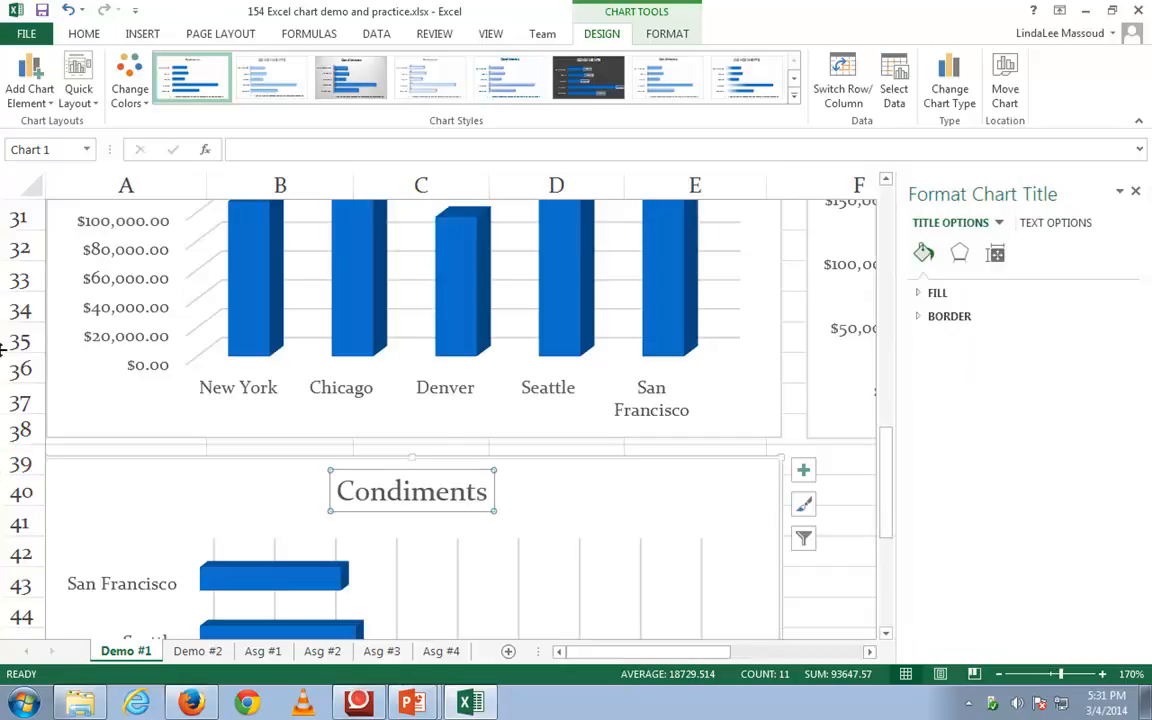
left_click(388, 491)
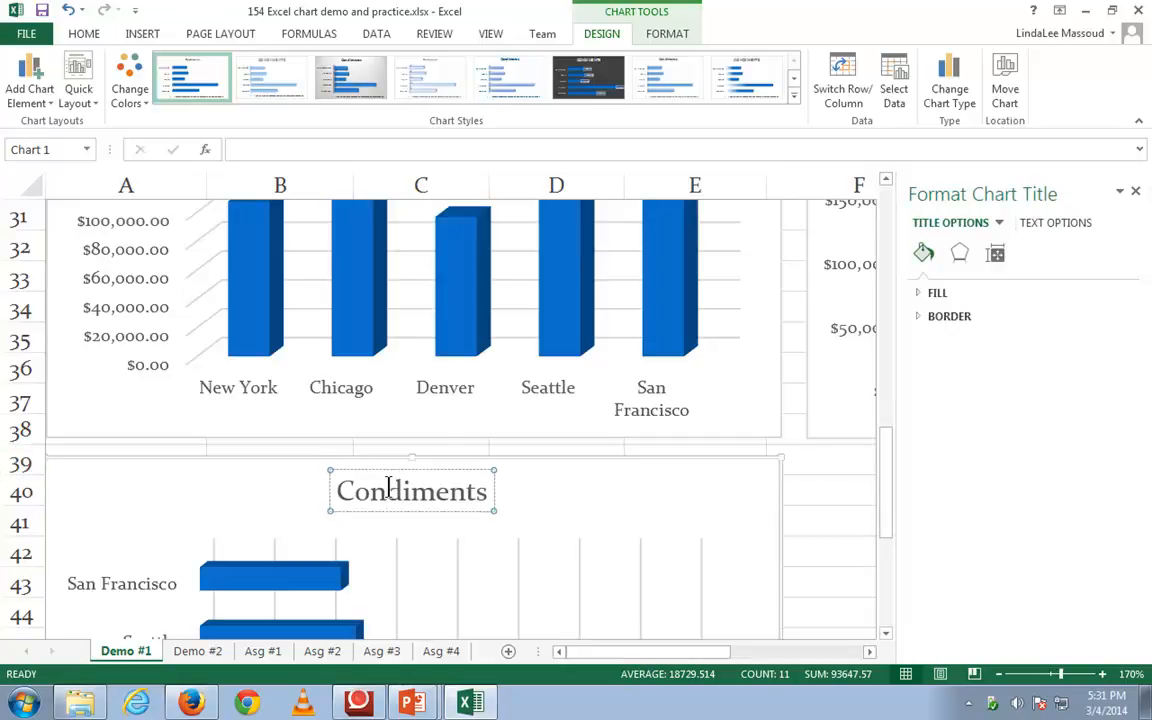
key("Home")
type("#3")
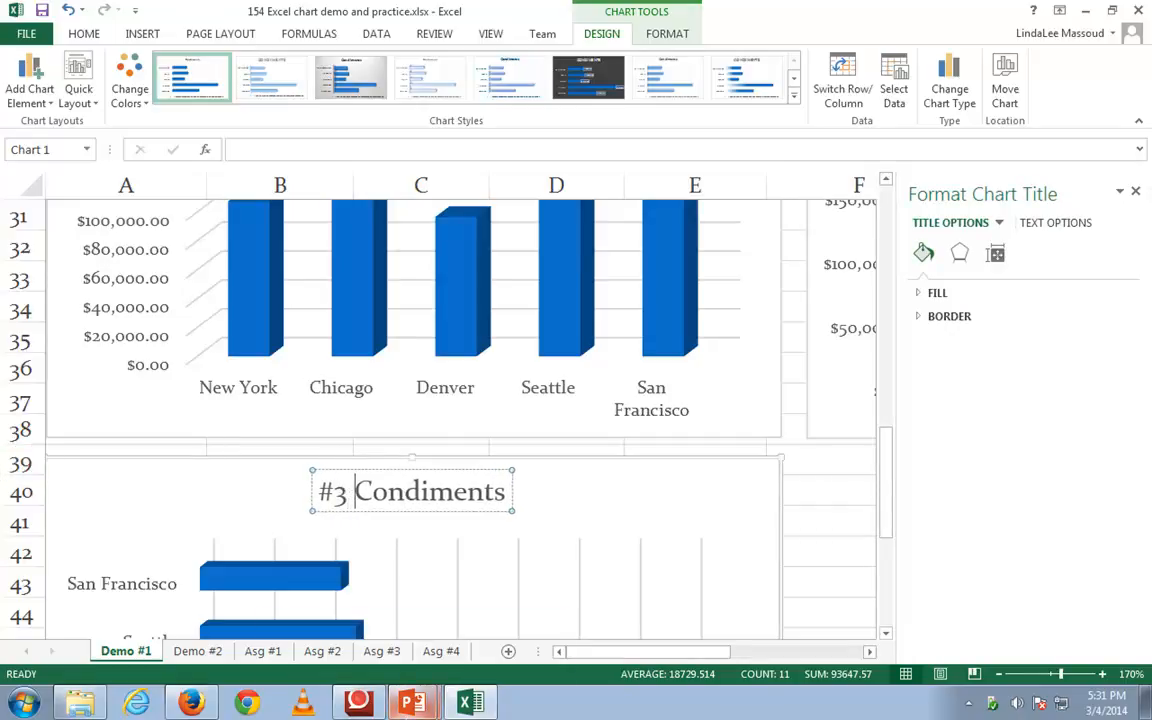
key("End")
type("byu")
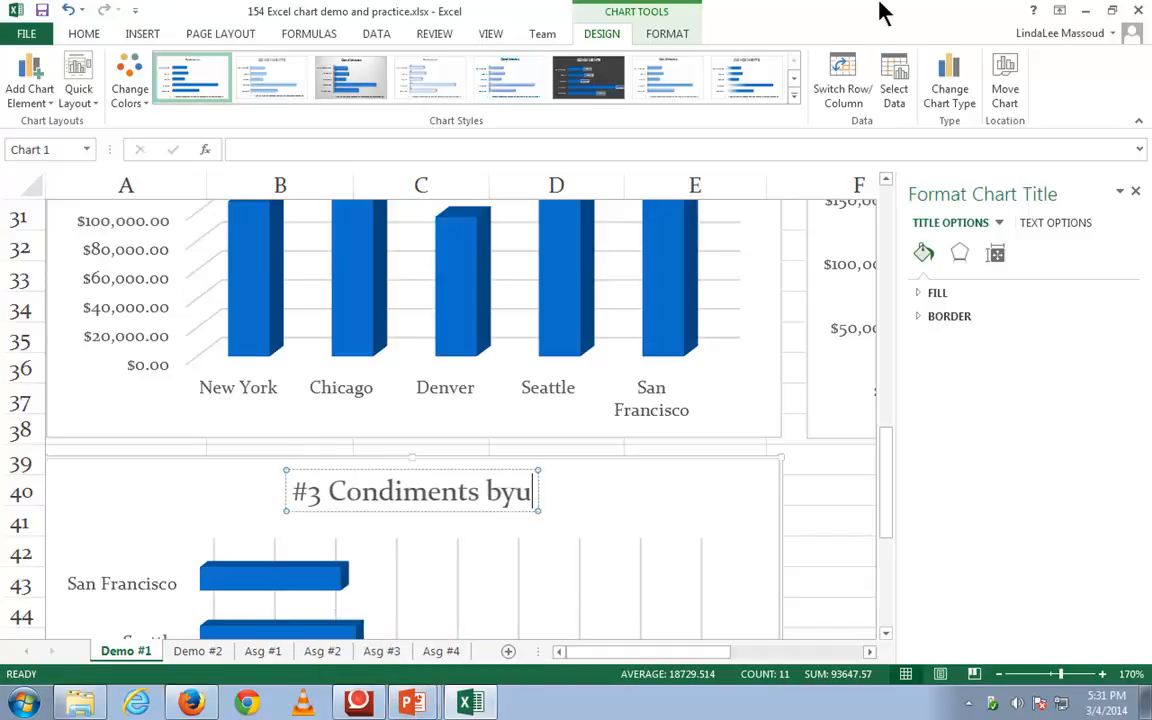
key("BackSpace")
type("Ciy")
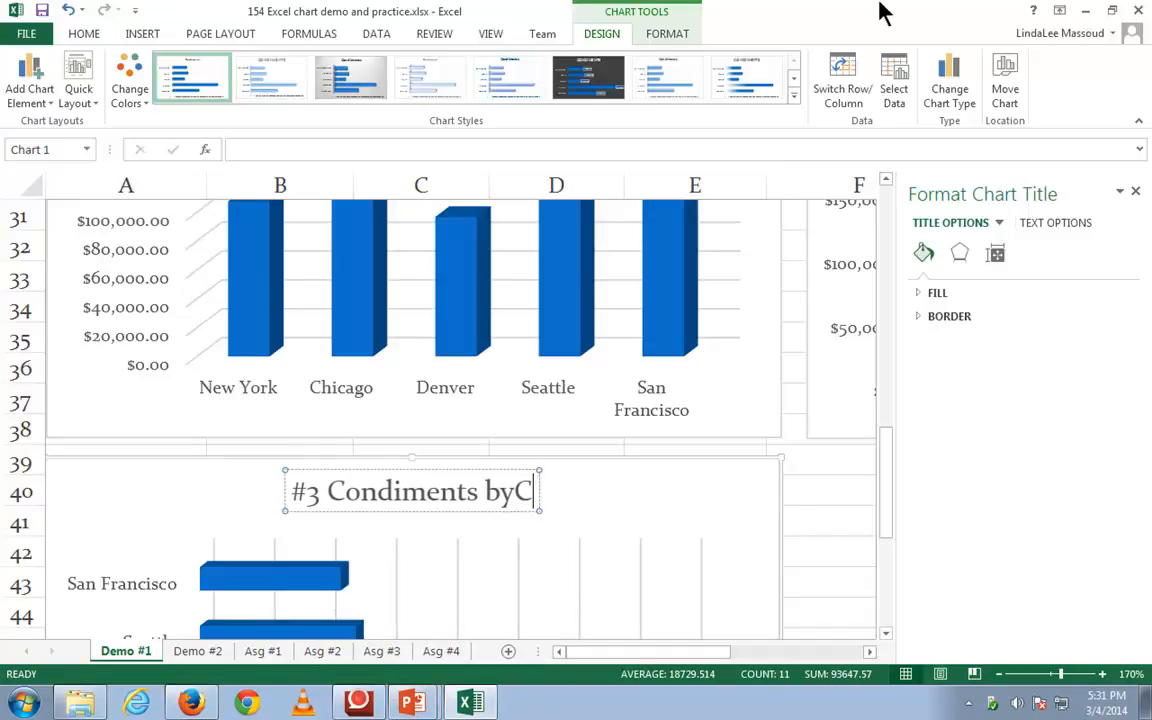
key("BackSpace")
type("ty")
key("Left")
key("Left")
key("Left")
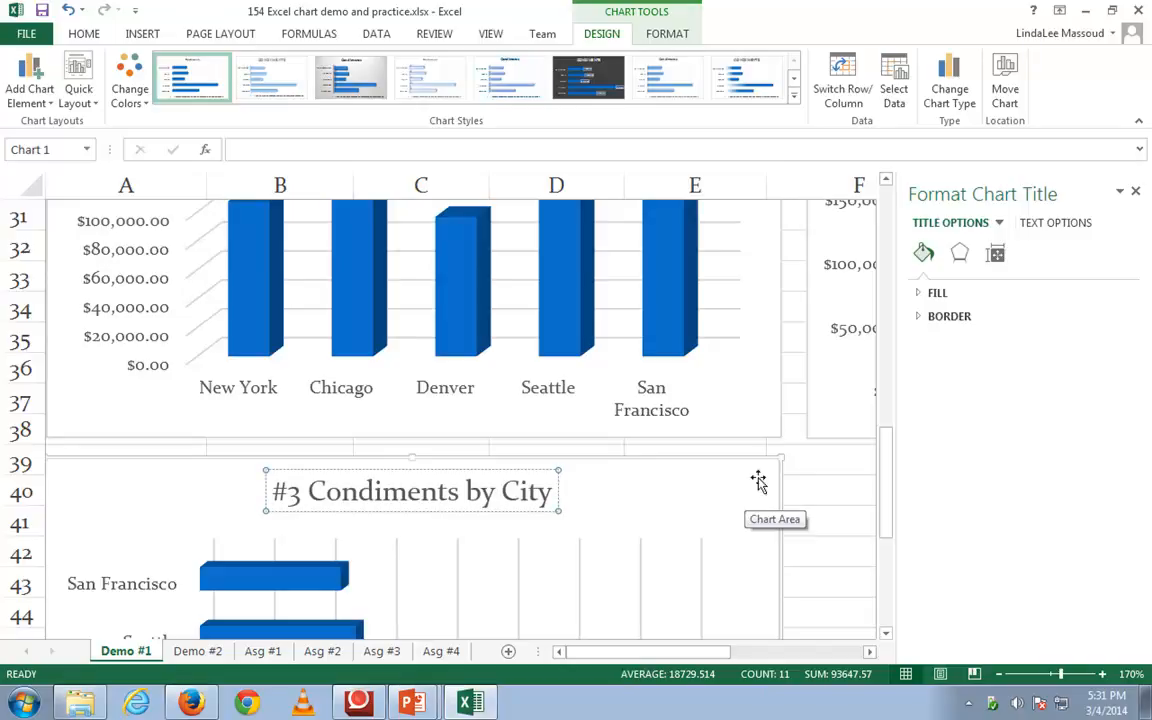
Give the #3 chart's title a solid line border and close its formatting options
left_click_drag(885, 483, 884, 478)
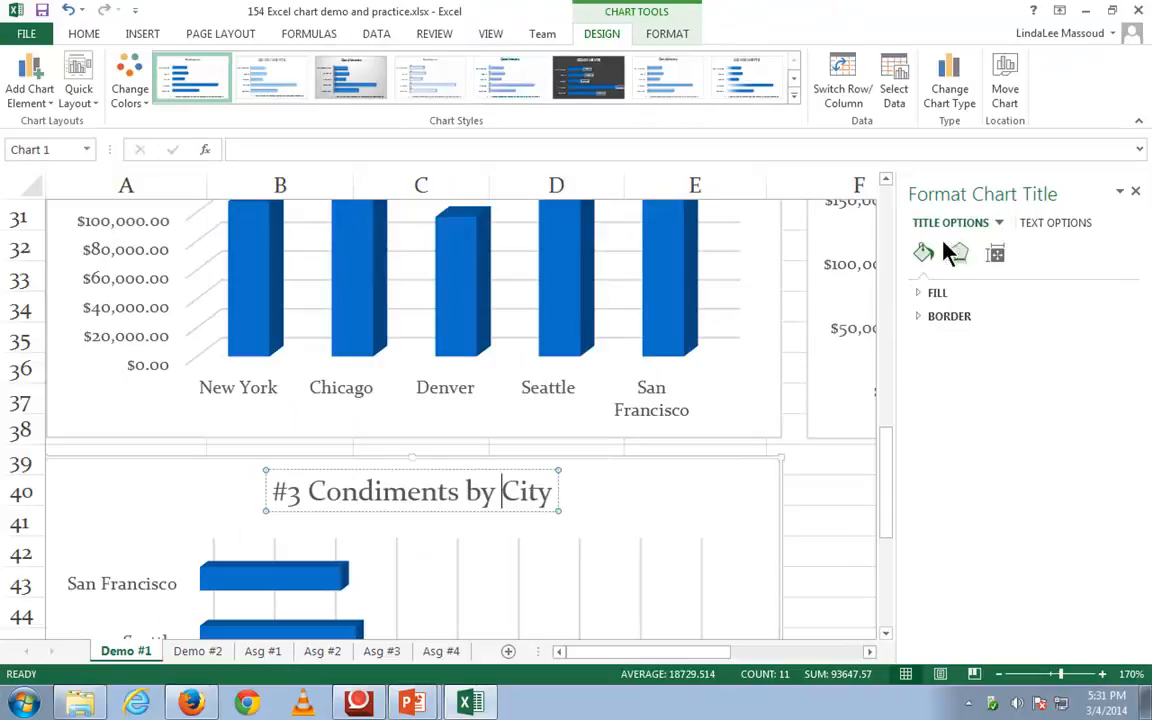
left_click(922, 318)
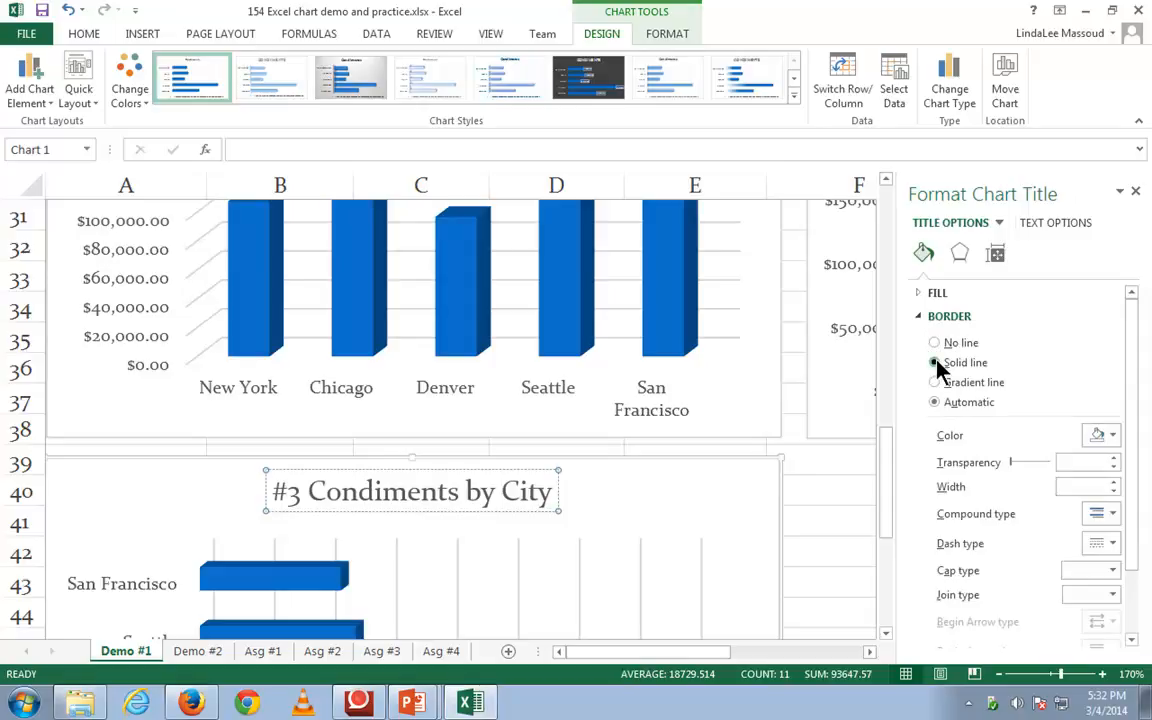
left_click(937, 363)
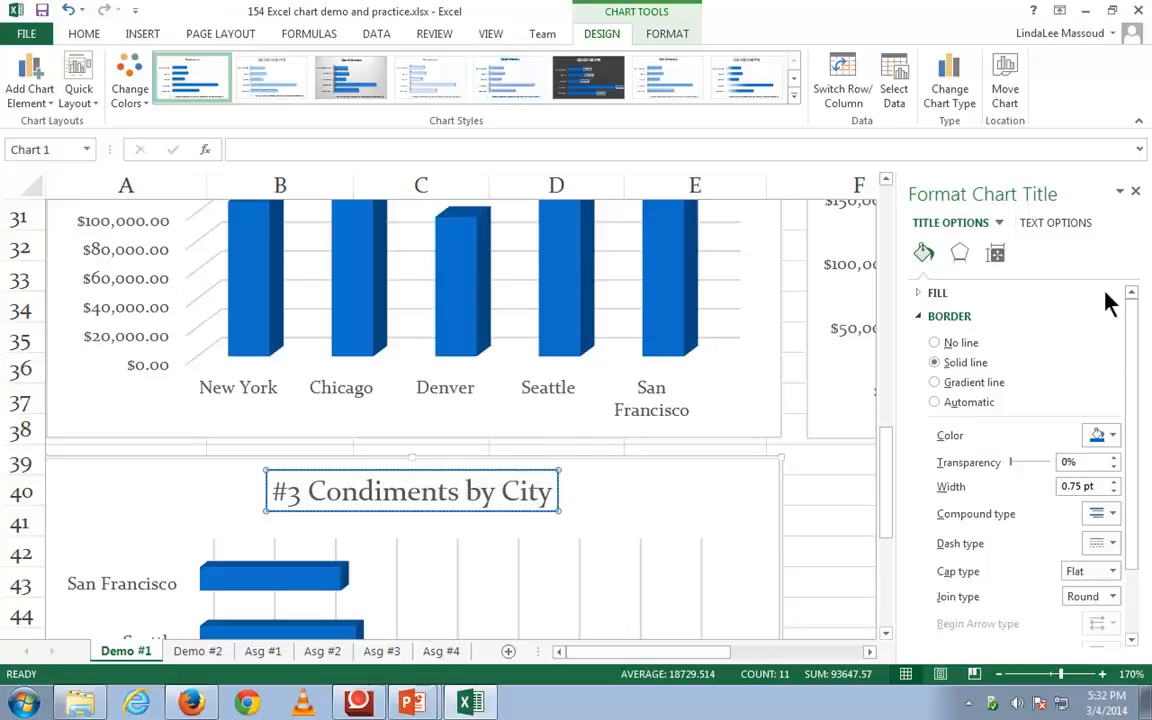
left_click(1136, 192)
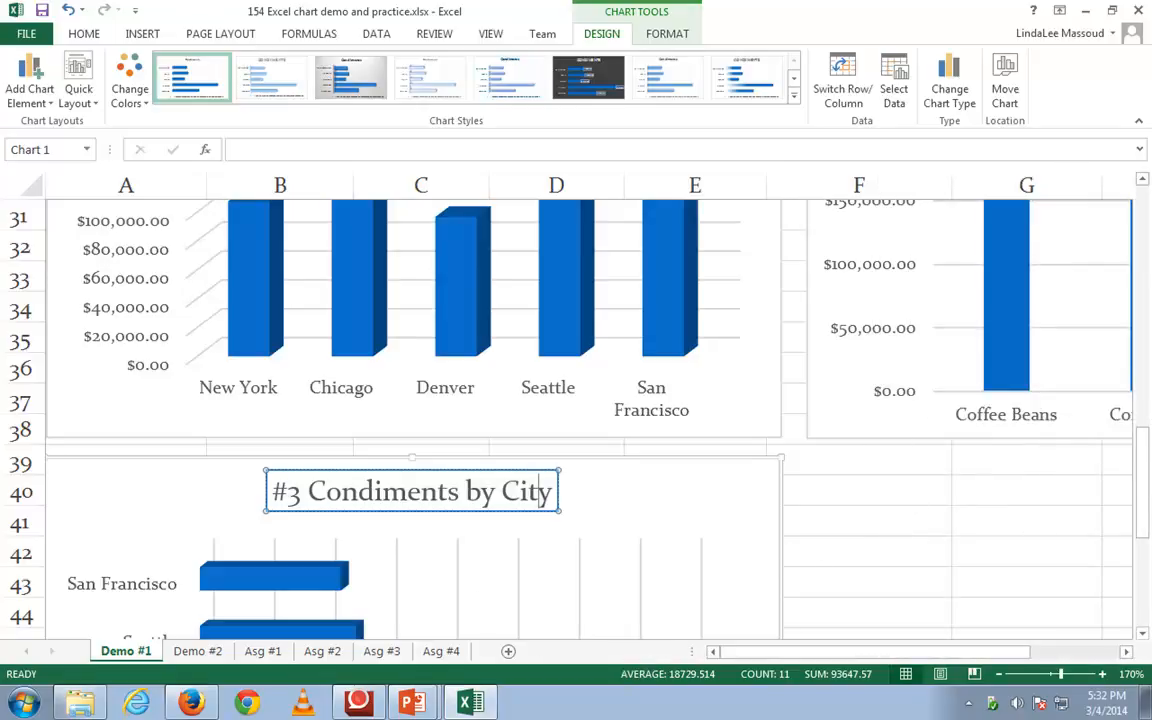
Examine the #3 chart's horizontal axis labels and the worksheet notes on tilting the horizontal axis of bar charts
left_click_drag(1142, 455, 1148, 546)
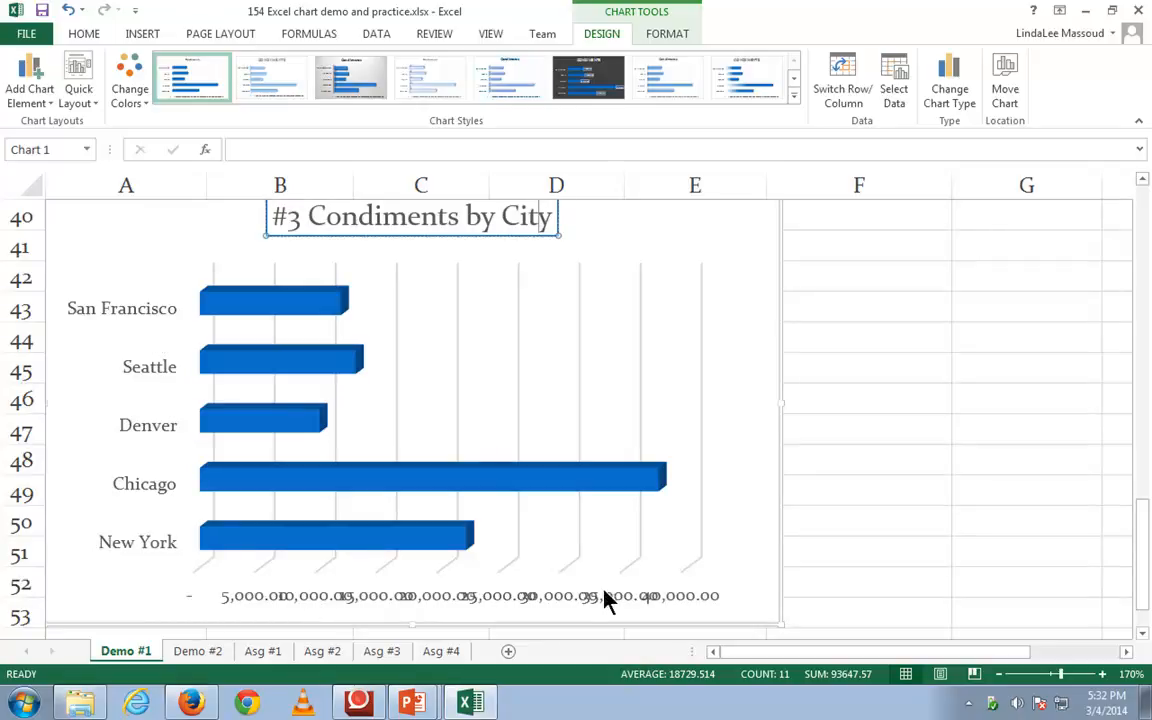
left_click_drag(1146, 590, 1147, 263)
left_click_drag(956, 652, 1122, 670)
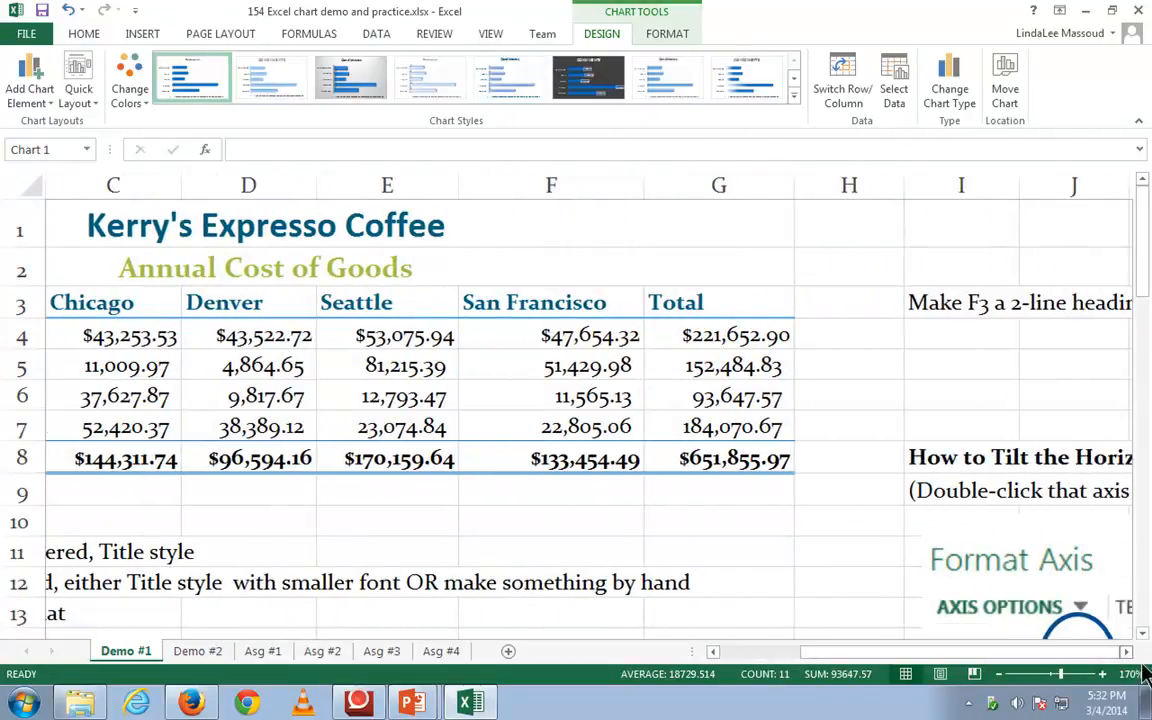
left_click(1126, 651)
left_click(1126, 651)
left_click(1126, 651)
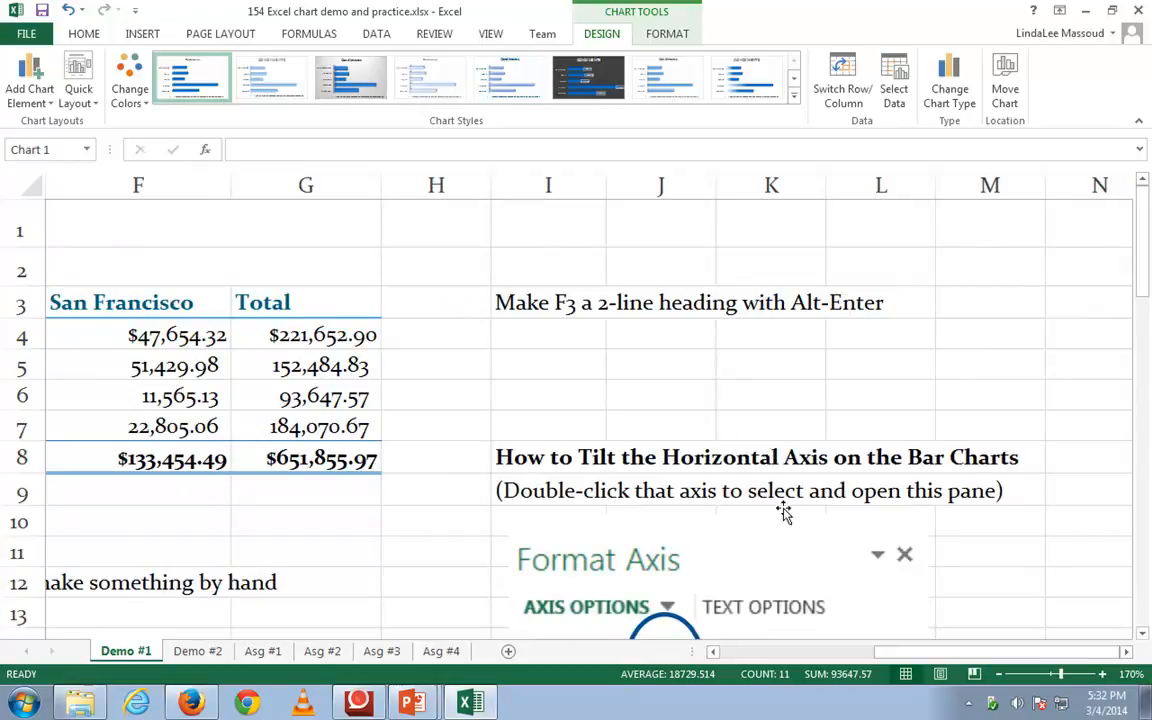
left_click_drag(1144, 249, 1143, 282)
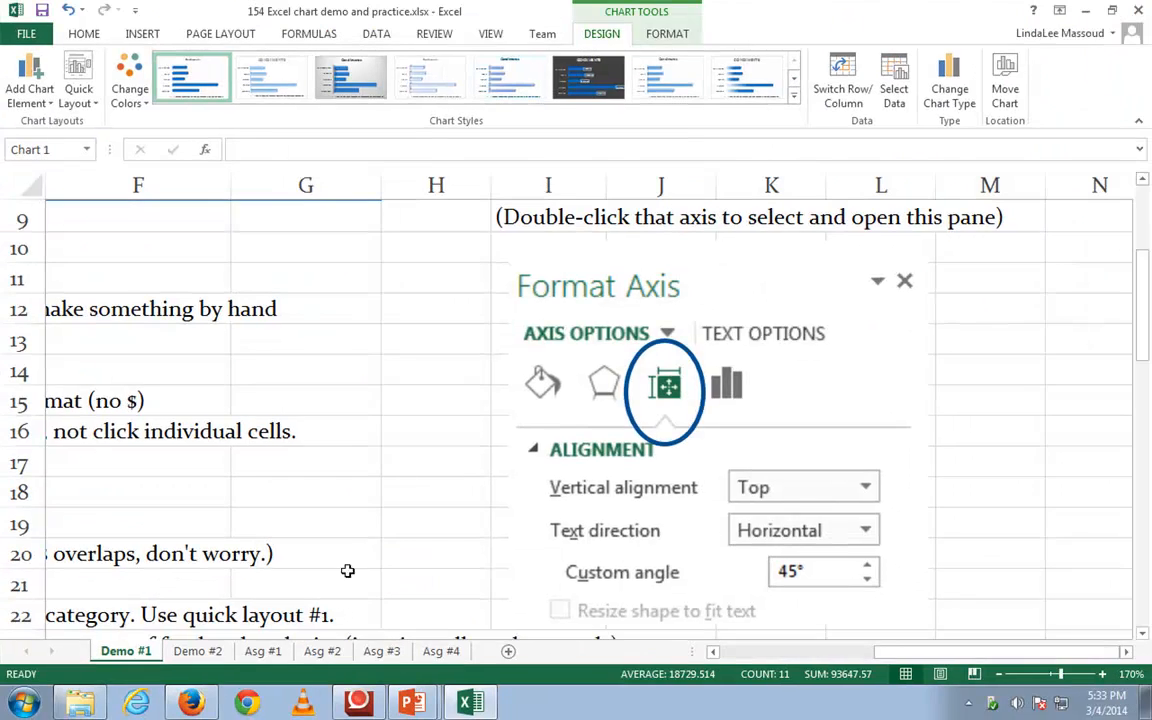
Open the alignment settings for the horizontal axis labels of the #3 Condiments by City bar chart
left_click_drag(1144, 334, 1143, 600)
left_click_drag(1005, 668, 685, 678)
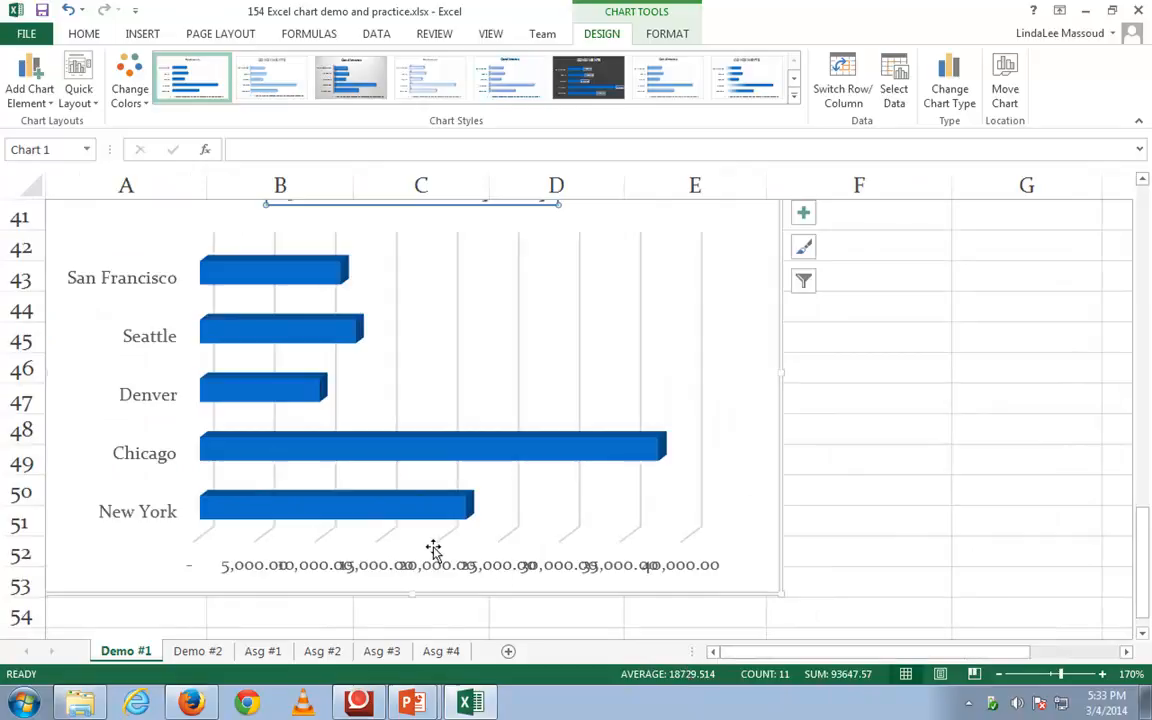
left_click(454, 567)
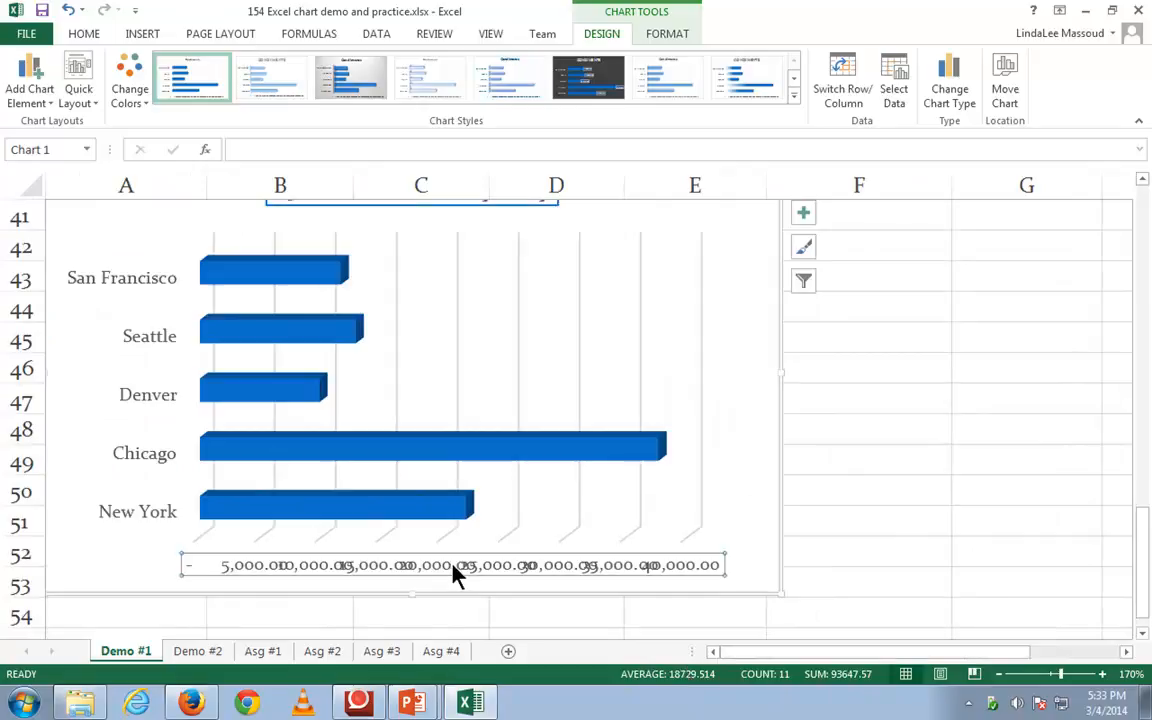
double_click(453, 567)
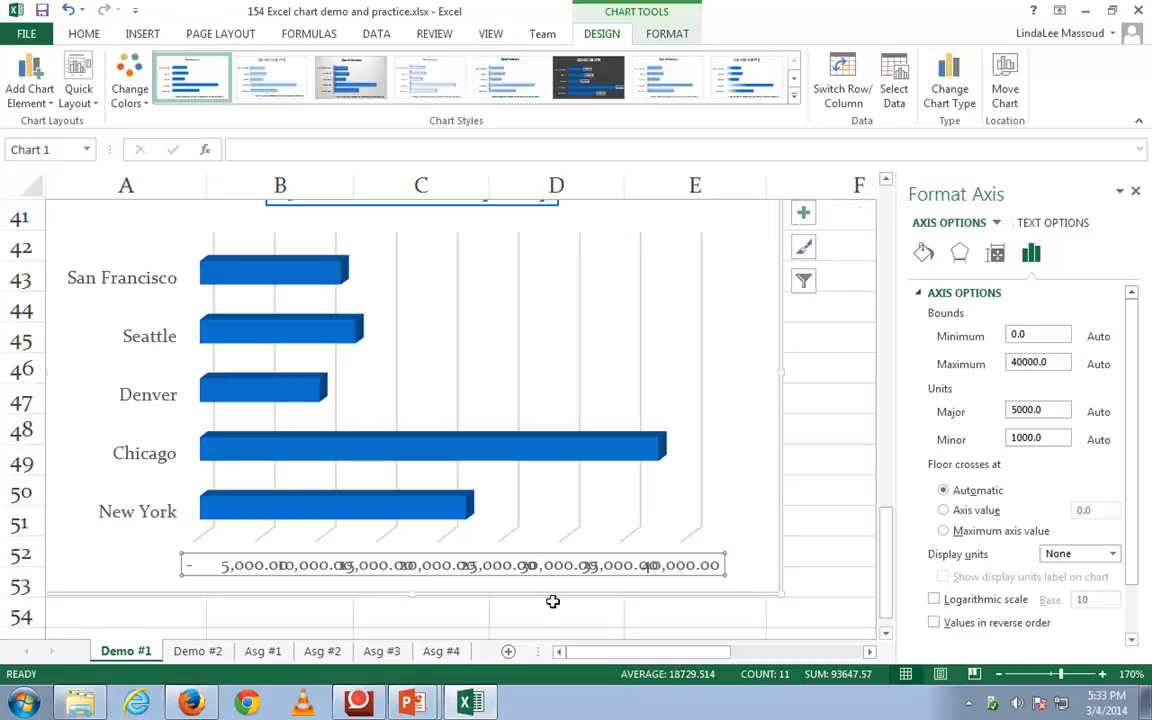
left_click(997, 256)
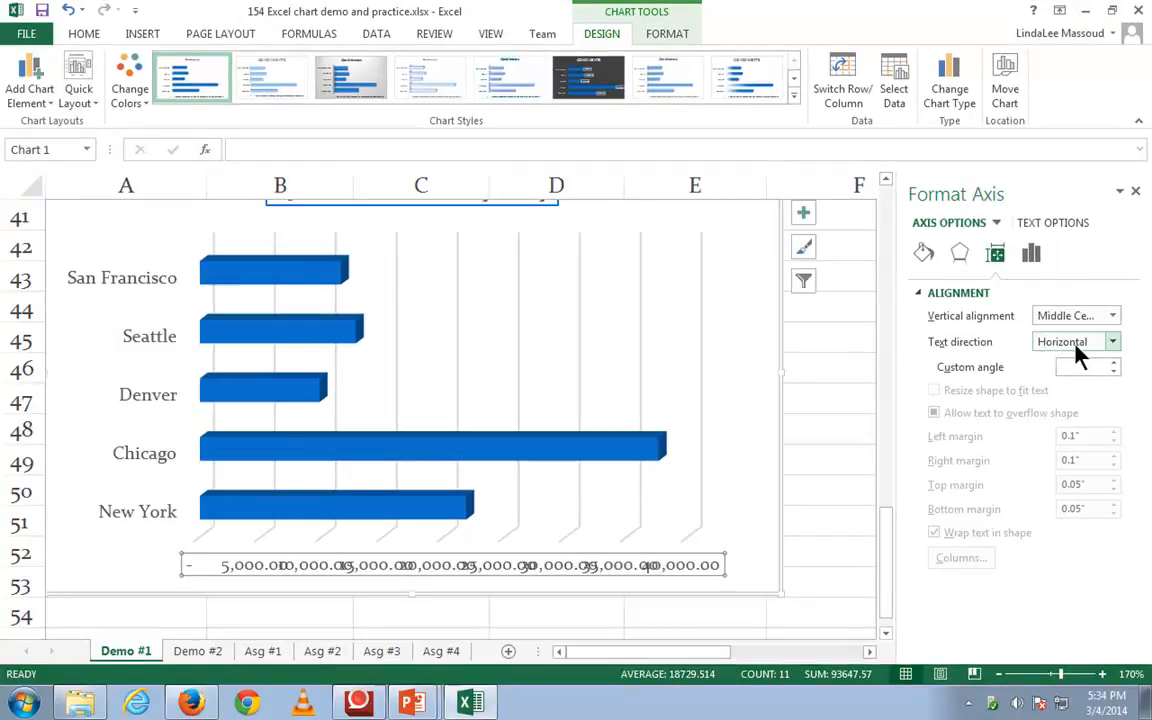
Set the horizontal axis labels' text direction to Horizontal with a custom angle of 45°
left_click(1114, 342)
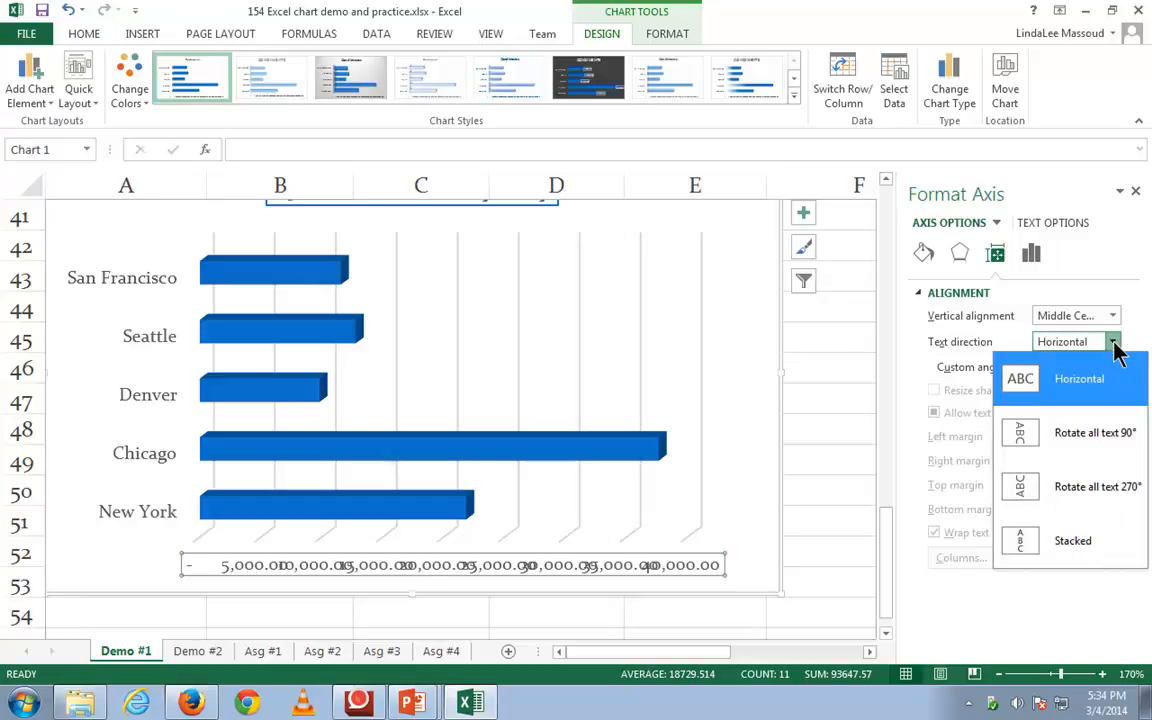
left_click(1095, 382)
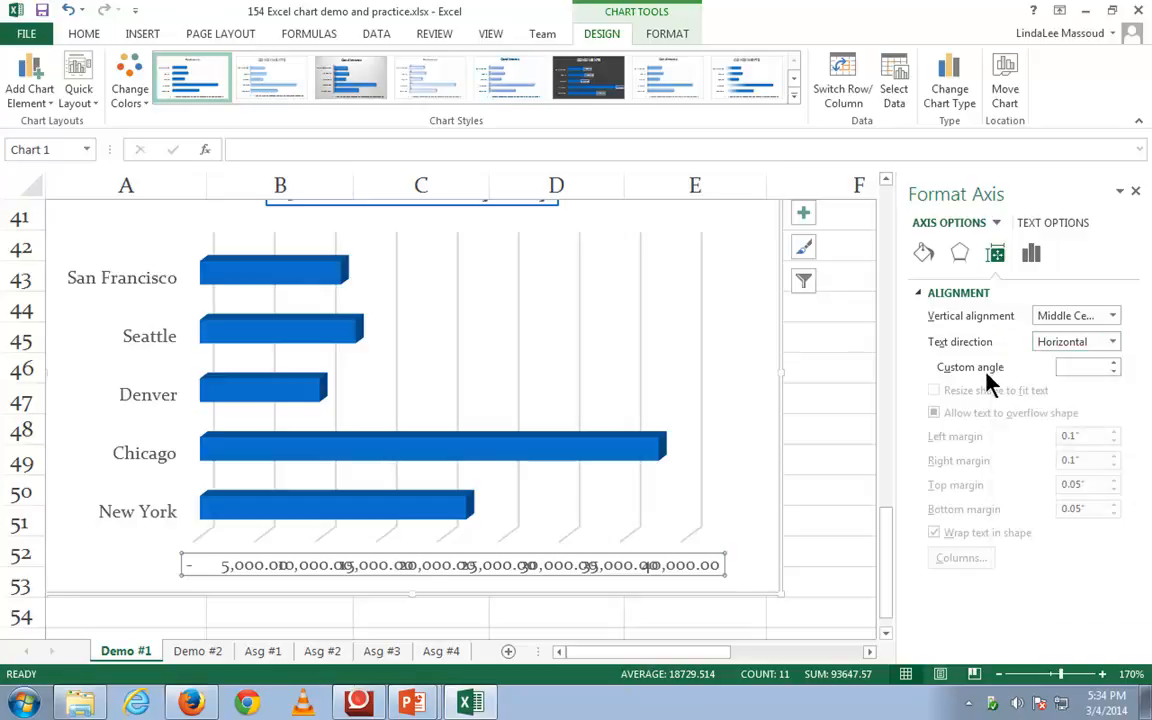
left_click(1073, 370)
type("45")
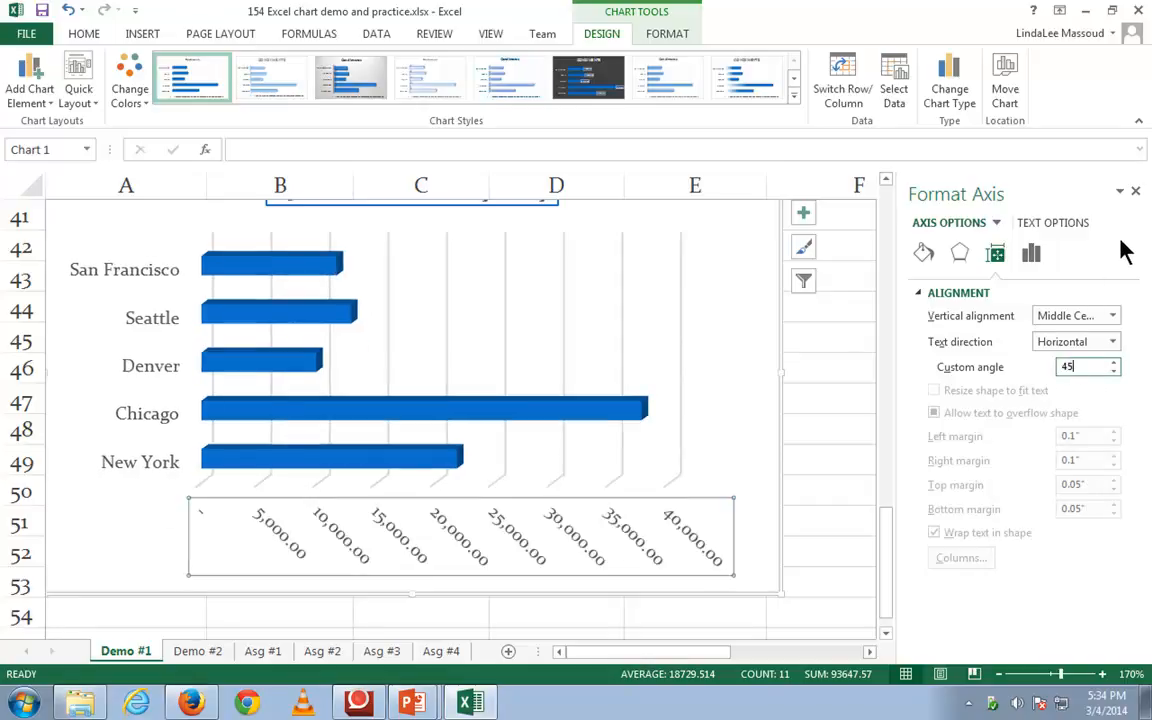
Set the custom angle of the #3 chart's horizontal axis labels to -45°
left_click_drag(1080, 367, 1031, 368)
type("-45")
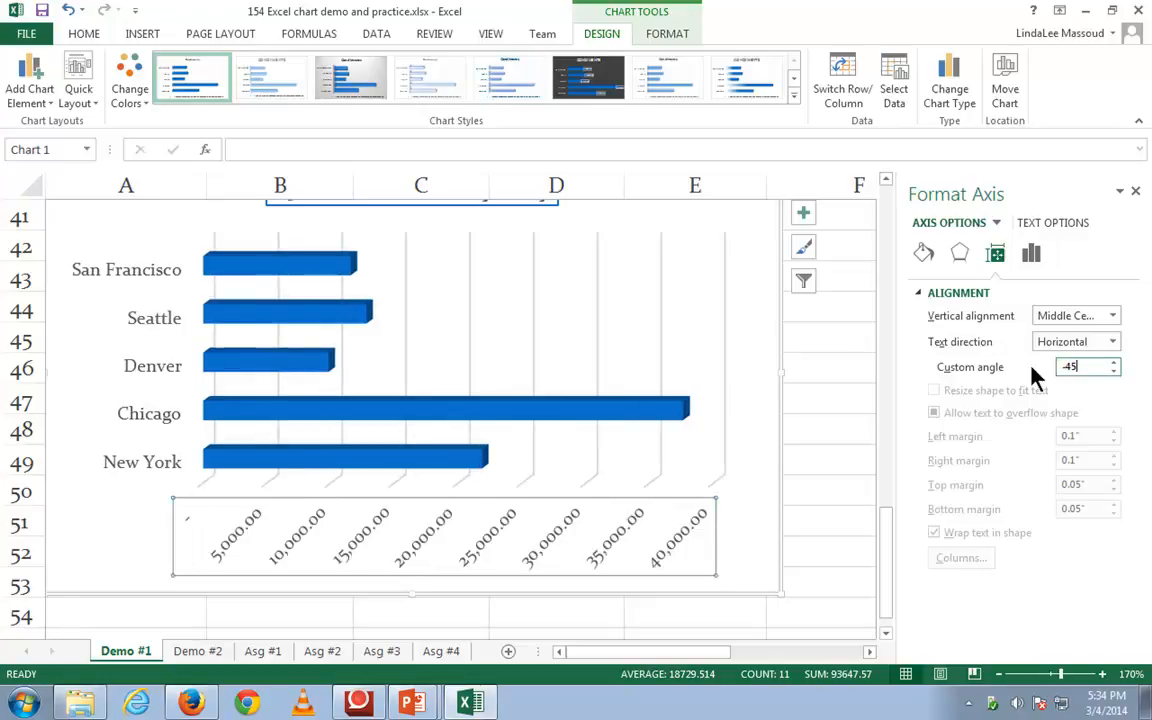
key("alt")
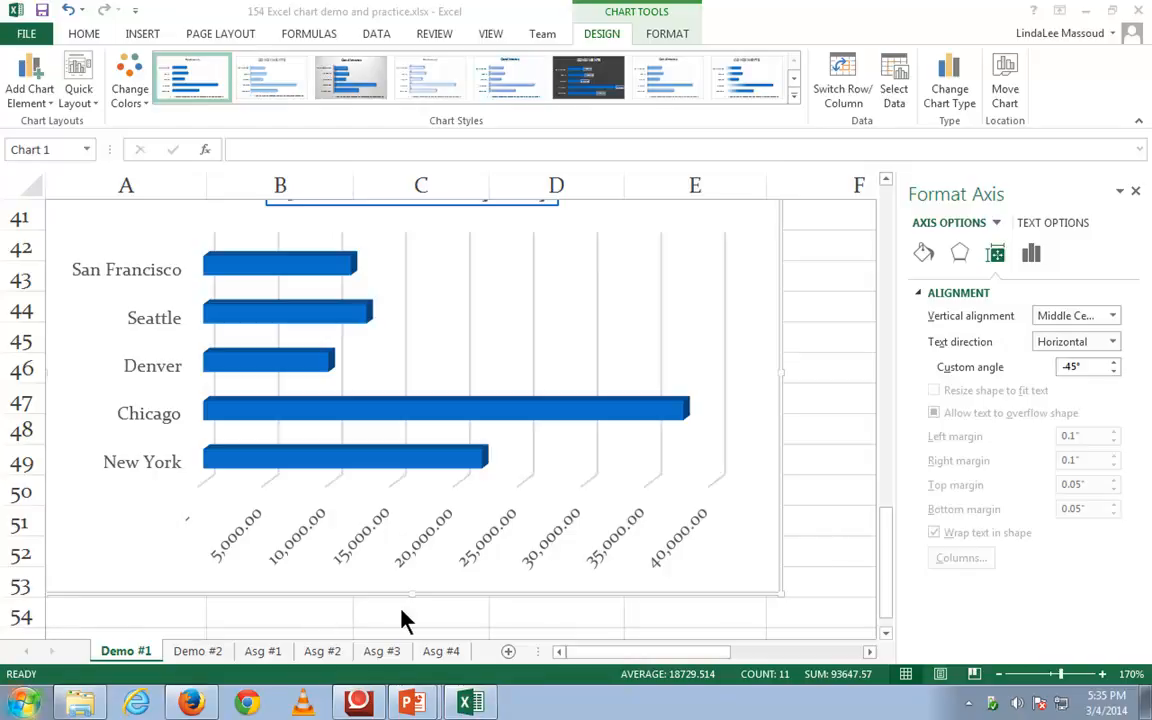
mouse_move(408, 705)
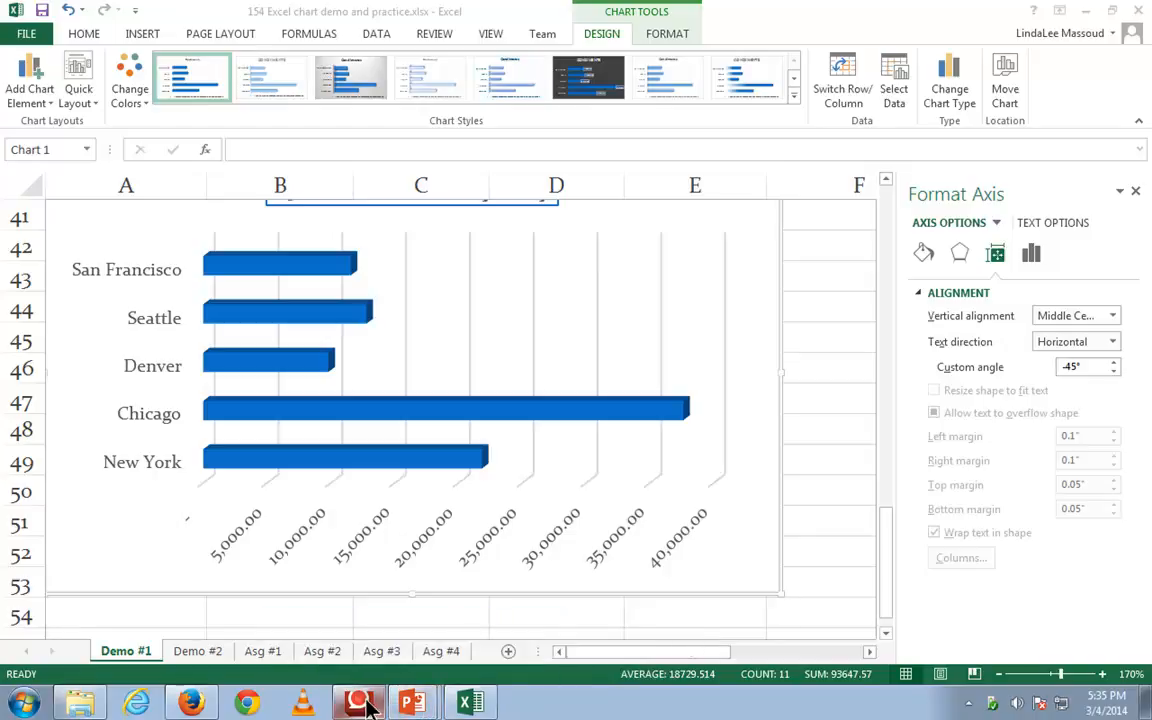
mouse_move(368, 705)
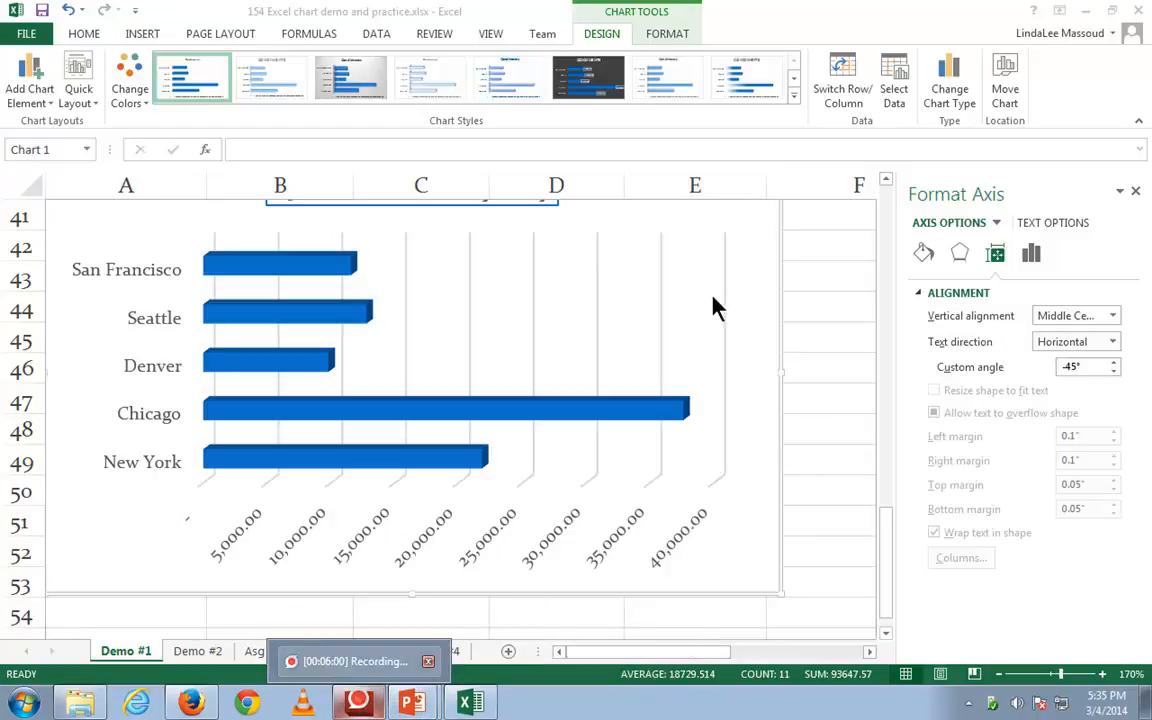